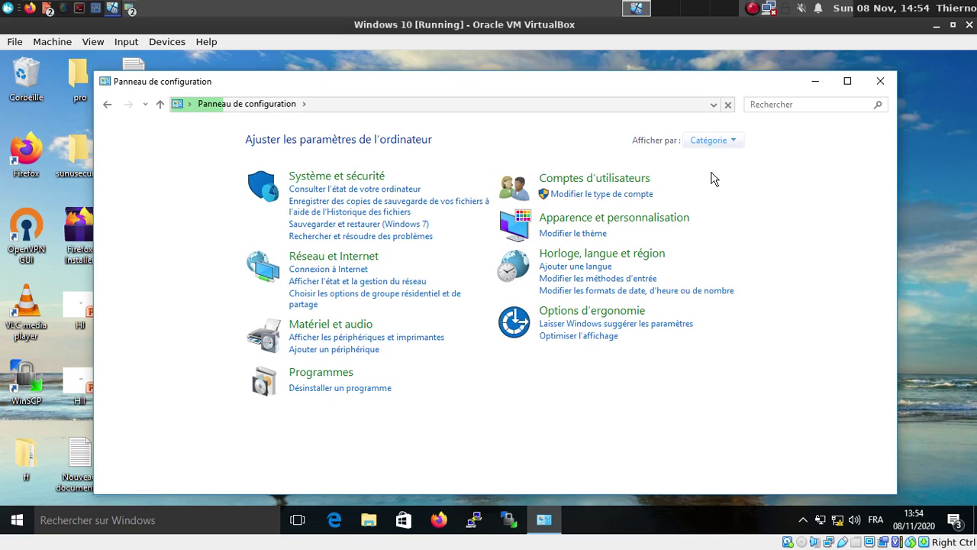
Show the Control Panel items as large icons, open the keyboard properties and set the repeat delay to Long
{"action": "left_click", "coordinate": [710, 139]}
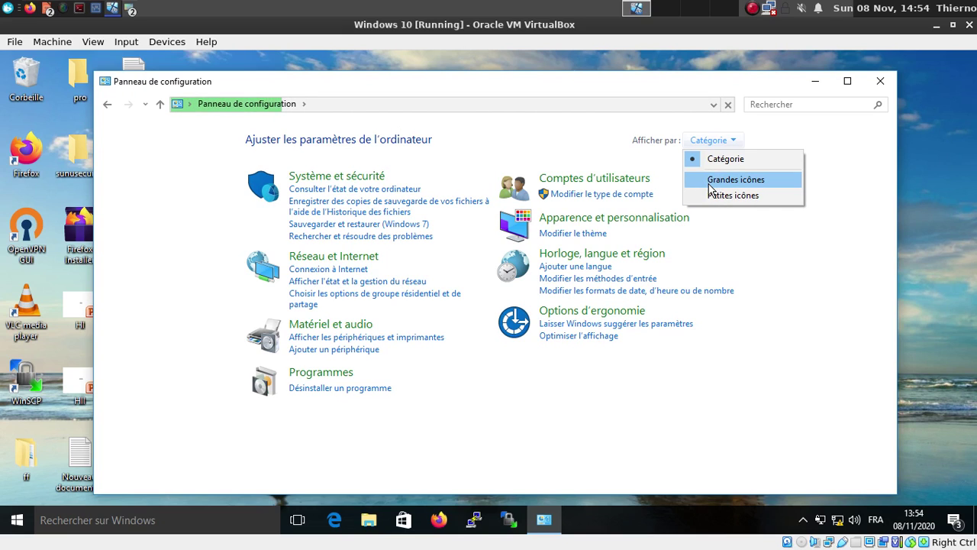
{"action": "left_click", "coordinate": [709, 183]}
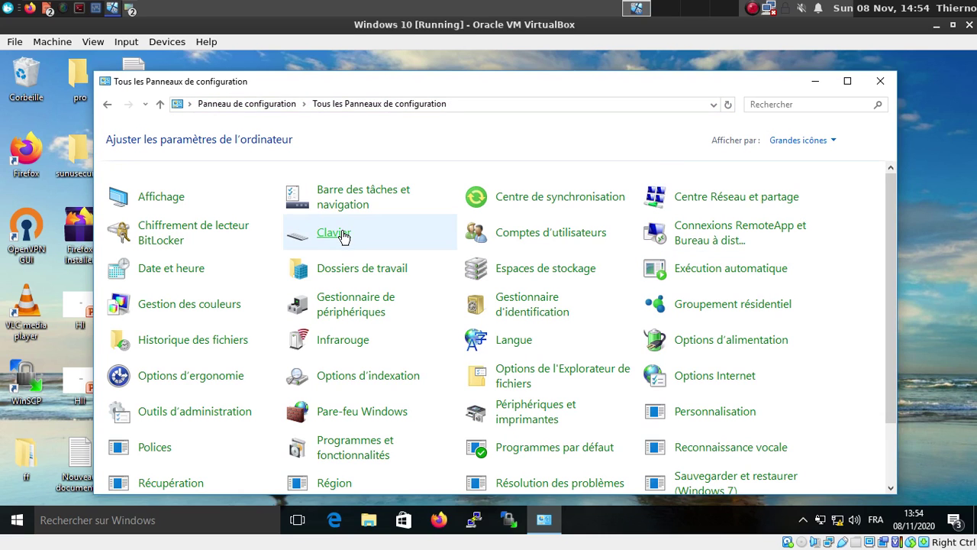
{"action": "left_click", "coordinate": [371, 341]}
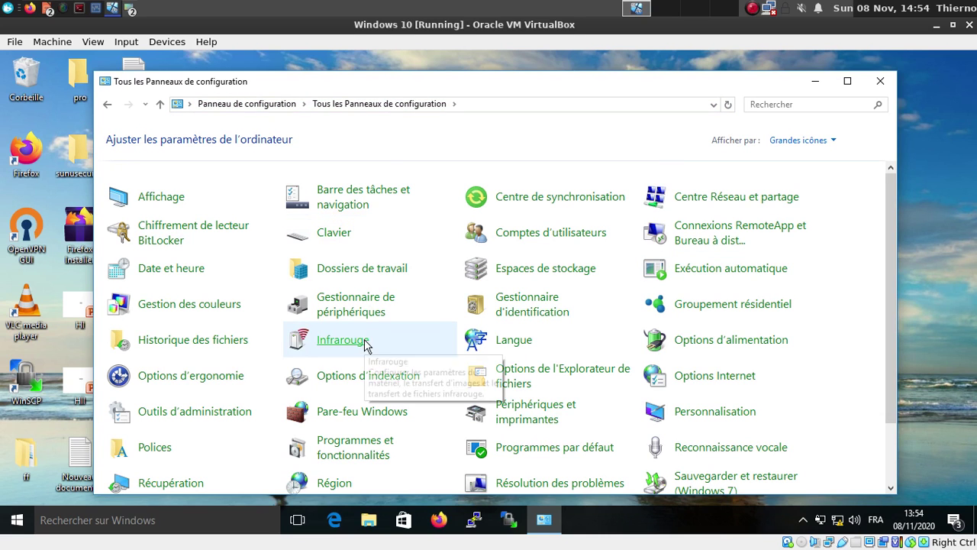
{"action": "left_click_drag", "start_coordinate": [223, 182], "coordinate": [162, 187]}
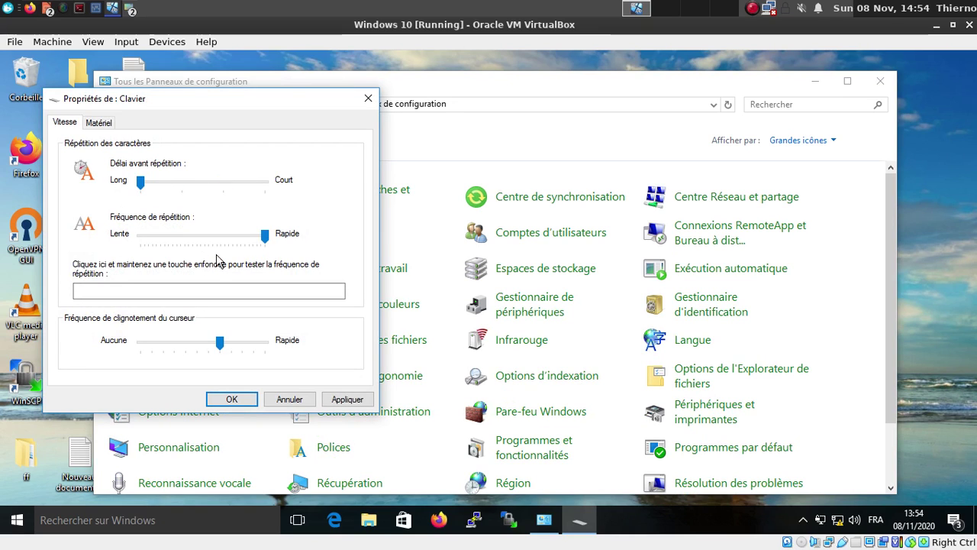
Set the keyboard's repeat frequency to the slowest (Lente) and test it with a run of "a" characters
{"action": "left_click", "coordinate": [257, 238]}
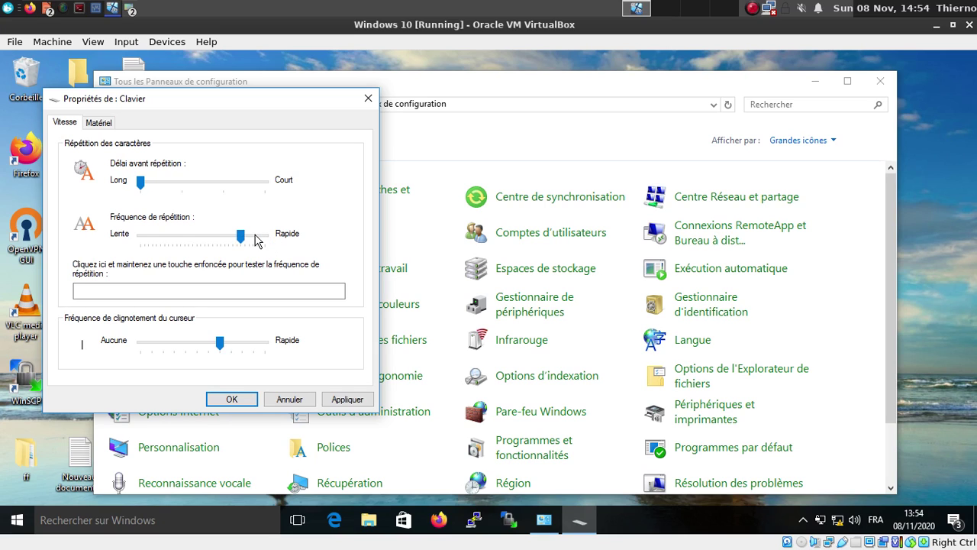
{"action": "left_click_drag", "start_coordinate": [241, 237], "coordinate": [141, 236]}
{"action": "left_click", "coordinate": [153, 291]}
{"action": "type", "text": "aaaaaaa"}
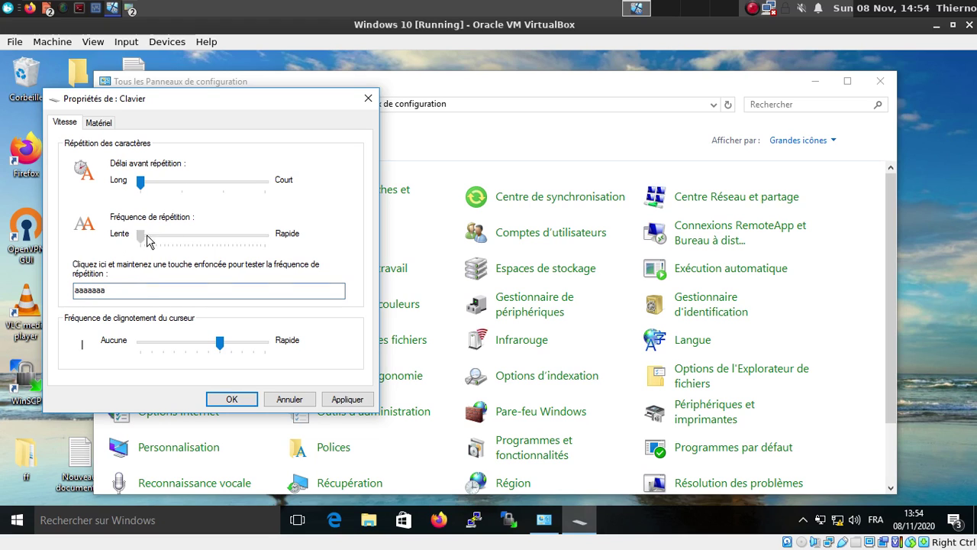
Set the repeat frequency to the fastest (Rapide) and test it with another run of "a" characters
{"action": "left_click_drag", "start_coordinate": [141, 237], "coordinate": [265, 237]}
{"action": "left_click", "coordinate": [152, 294]}
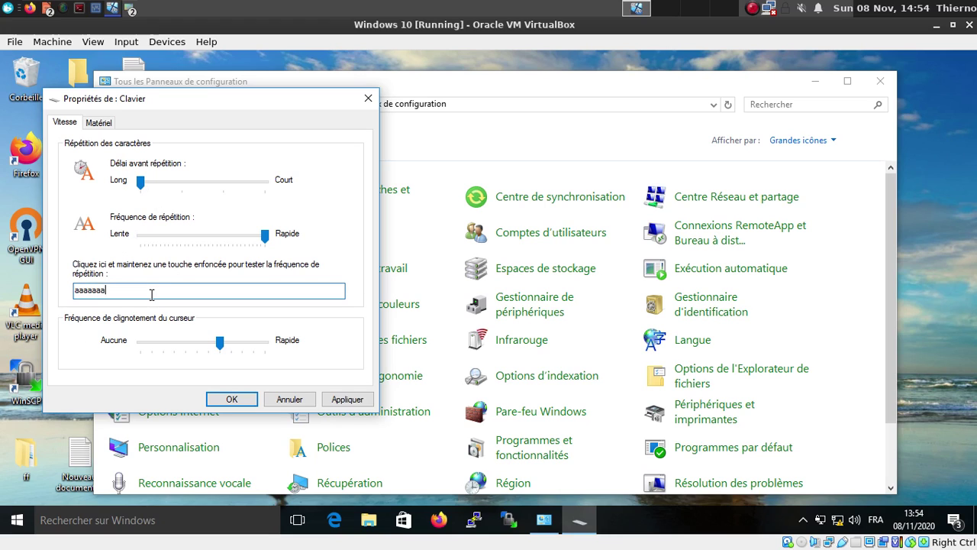
{"action": "type", "text": "aaaaaaaaaaaaaaaaaaaaaaaaaaaaaaaaaaaaaaa"}
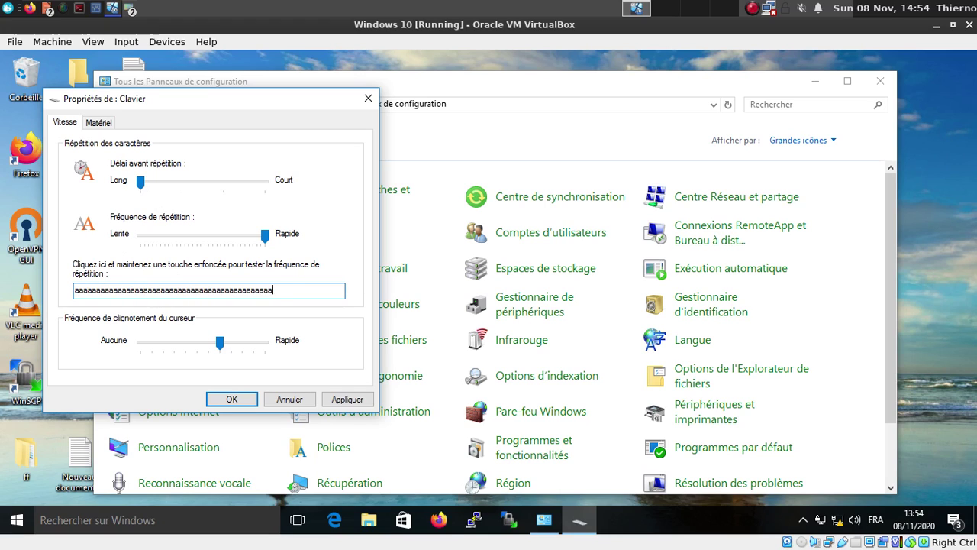
Set the keyboard's repeat delay to Court, test it with repeated "a" characters and clear the test field
{"action": "left_click_drag", "start_coordinate": [140, 183], "coordinate": [265, 183]}
{"action": "left_click", "coordinate": [305, 290]}
{"action": "type", "text": "aaaaaaaaaaaaaaaaaaaaaaaaaaaaaaaa"}
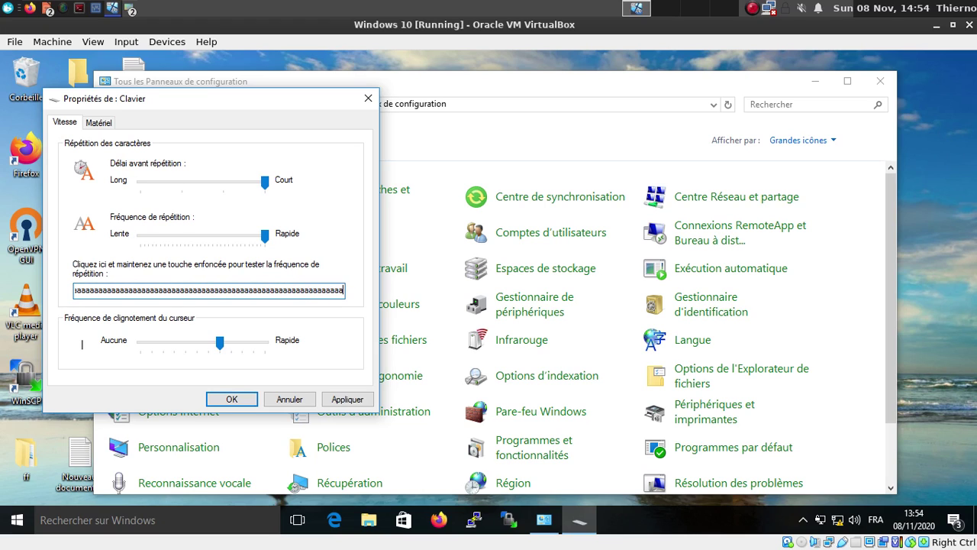
{"action": "key", "text": "ctrl+a"}
{"action": "key", "text": "BackSpace"}
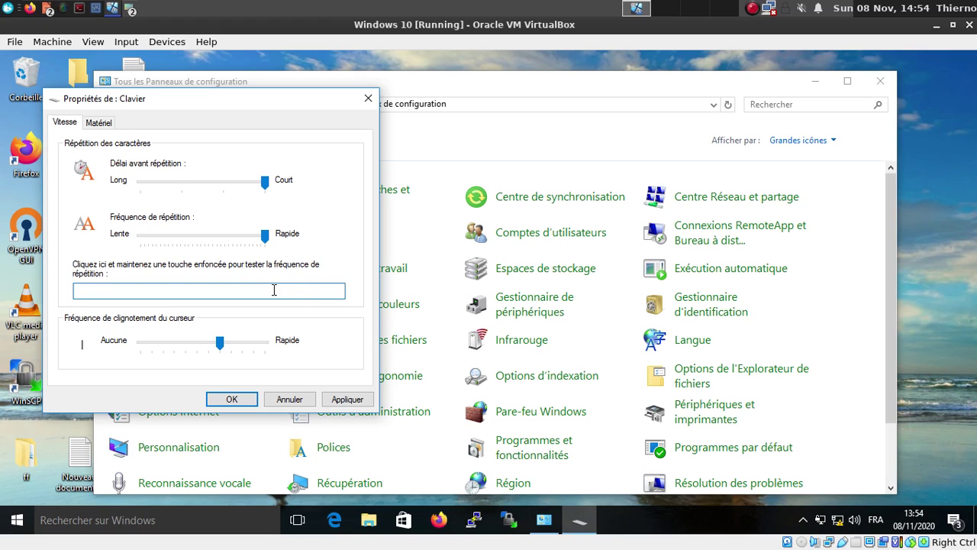
Lower the repeat frequency to near the slow end and compare runs of "a" in the test field before and after
{"action": "type", "text": "aaaaaaaaaaaa"}
{"action": "left_click", "coordinate": [161, 236]}
{"action": "left_click", "coordinate": [198, 291]}
{"action": "type", "text": "aaaaaaaaaaaaaaaaaaa"}
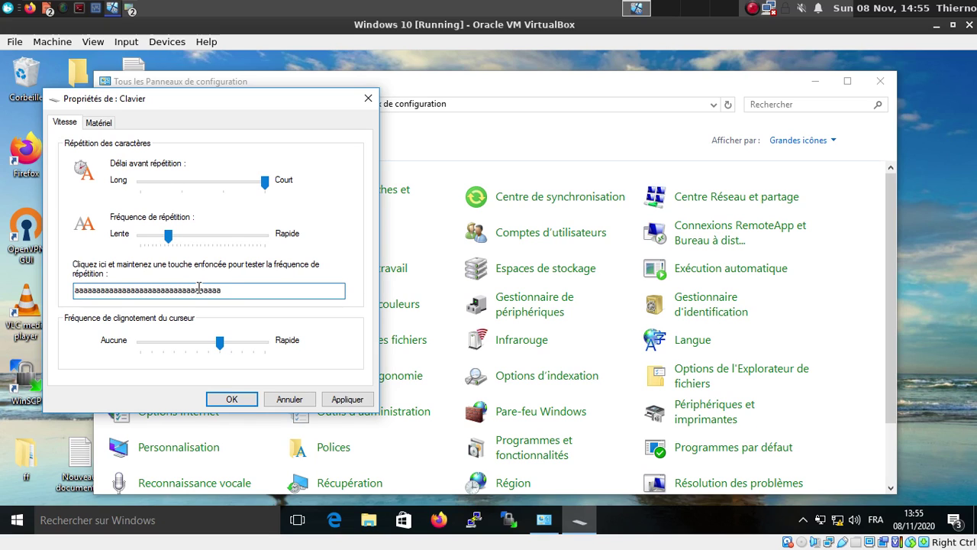
Set the cursor blink frequency to Aucune and replace the test text with "a"
{"action": "left_click", "coordinate": [218, 345]}
{"action": "left_click_drag", "start_coordinate": [216, 345], "coordinate": [83, 341]}
{"action": "left_click_drag", "start_coordinate": [220, 290], "coordinate": [55, 293]}
{"action": "type", "text": "a"}
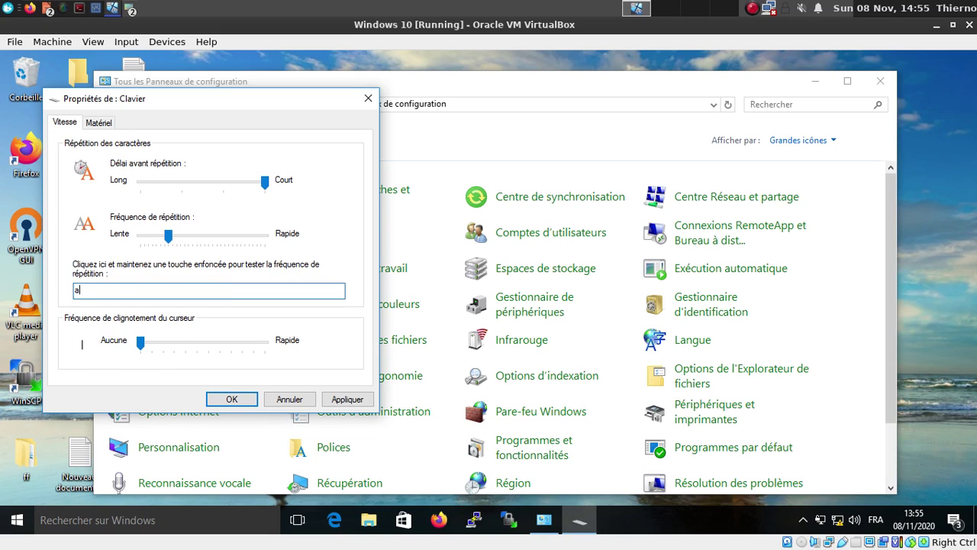
Set the cursor blink frequency to Rapide, check the cursor in the test field and view the keyboard's hardware details
{"action": "left_click_drag", "start_coordinate": [141, 344], "coordinate": [323, 371]}
{"action": "left_click", "coordinate": [152, 293]}
{"action": "left_click", "coordinate": [109, 124]}
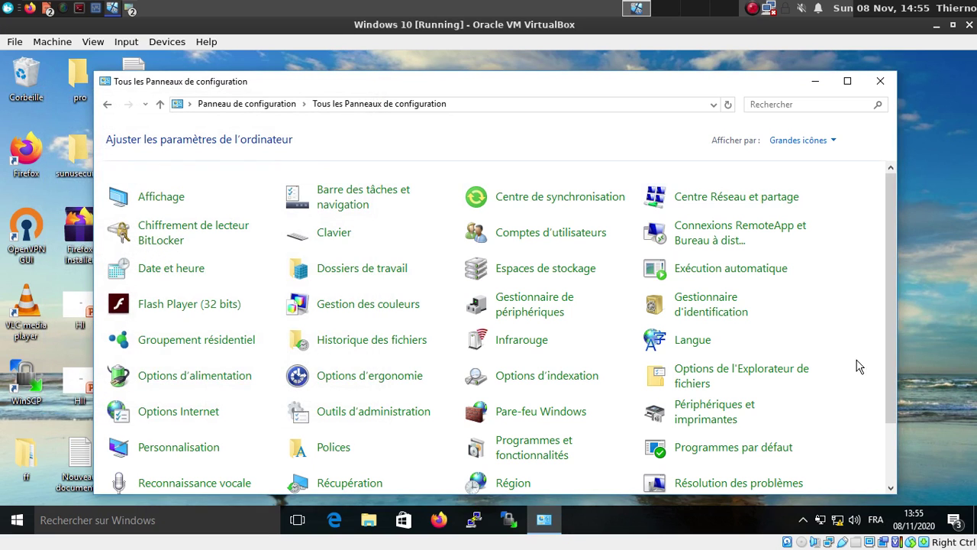
Open the mouse properties, try slower double-click speeds and return the speed to the middle of its range
{"action": "left_click", "coordinate": [887, 436]}
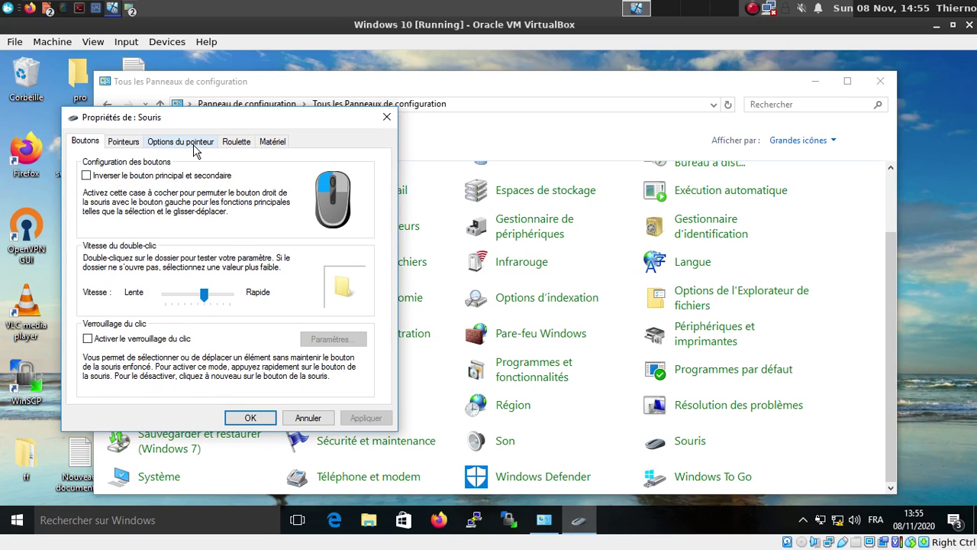
{"action": "left_click", "coordinate": [200, 297]}
{"action": "left_click_drag", "start_coordinate": [193, 296], "coordinate": [147, 307]}
{"action": "left_click", "coordinate": [184, 303]}
{"action": "left_click", "coordinate": [202, 298]}
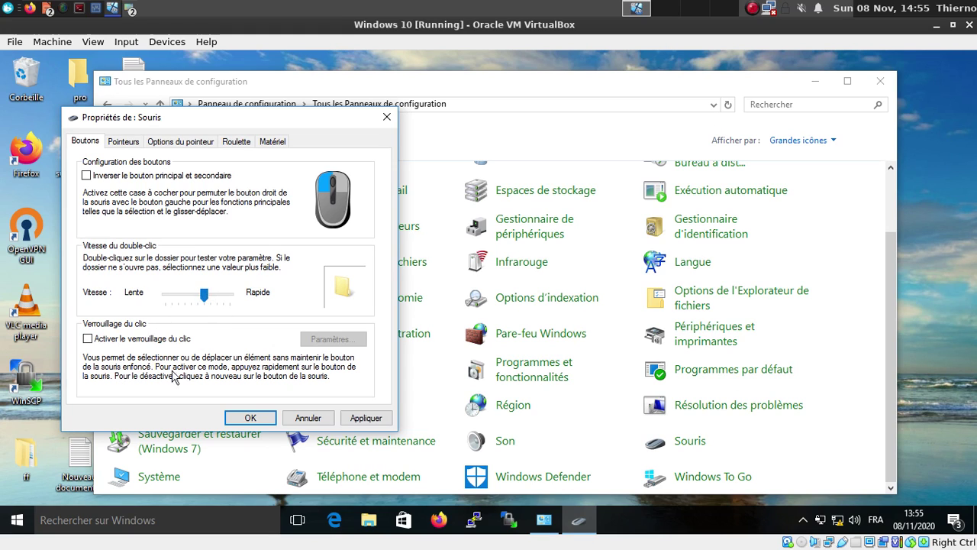
Try different mouse pointer schemes, ending on Windows Standard (très grand) (modèle système)
{"action": "left_click", "coordinate": [122, 145]}
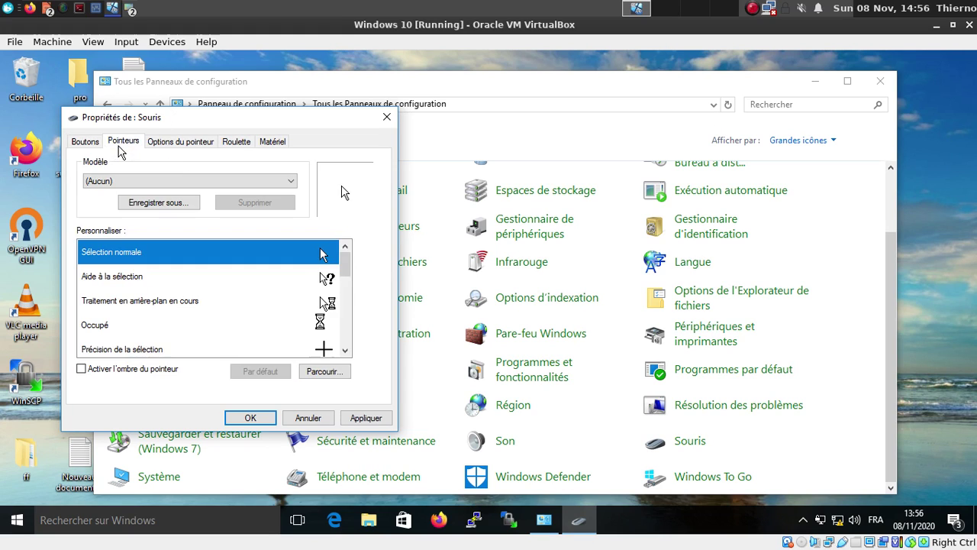
{"action": "left_click", "coordinate": [185, 182]}
{"action": "left_click", "coordinate": [208, 252]}
{"action": "left_click", "coordinate": [264, 183]}
{"action": "left_click", "coordinate": [260, 296]}
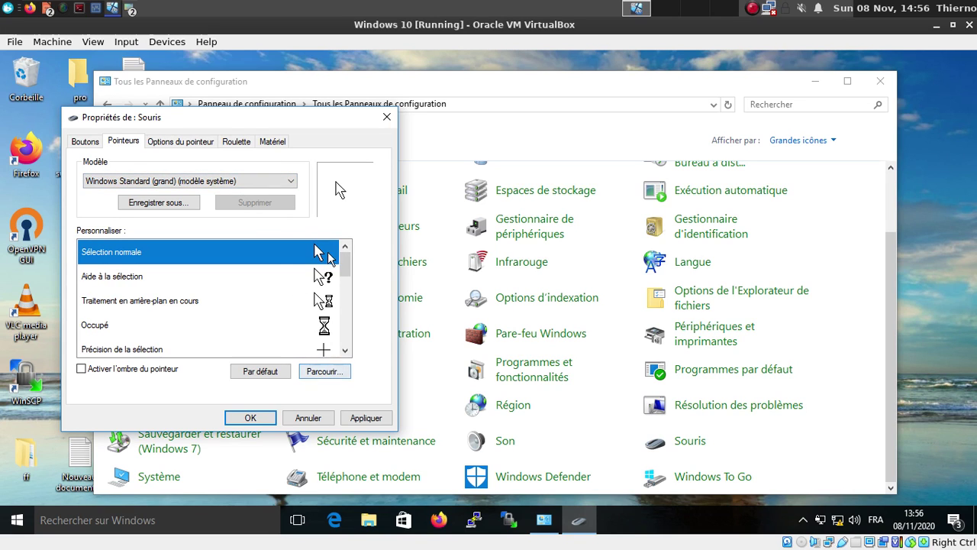
{"action": "left_click", "coordinate": [223, 183]}
{"action": "left_click", "coordinate": [221, 307]}
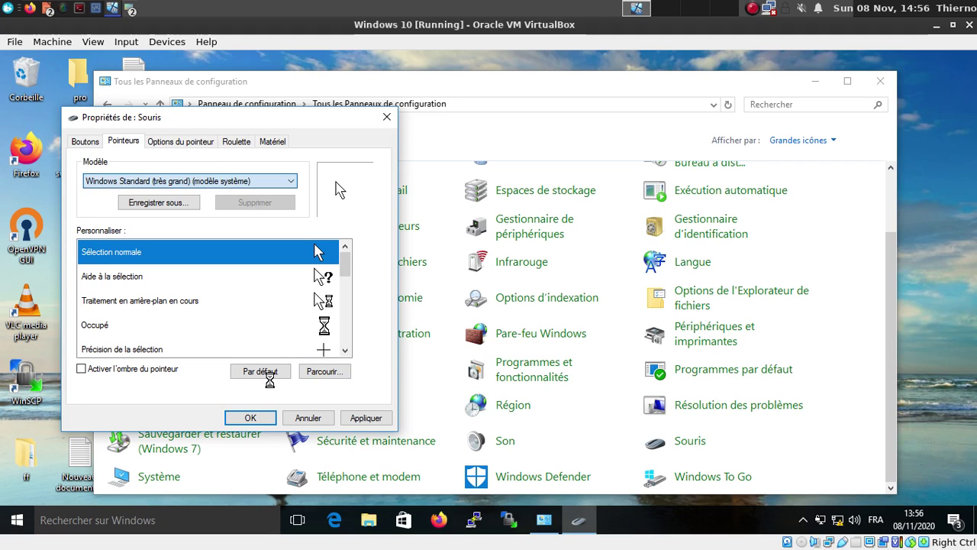
Enable the pointer shadow and reset the Sélection normale pointer to its default
{"action": "left_click", "coordinate": [157, 371]}
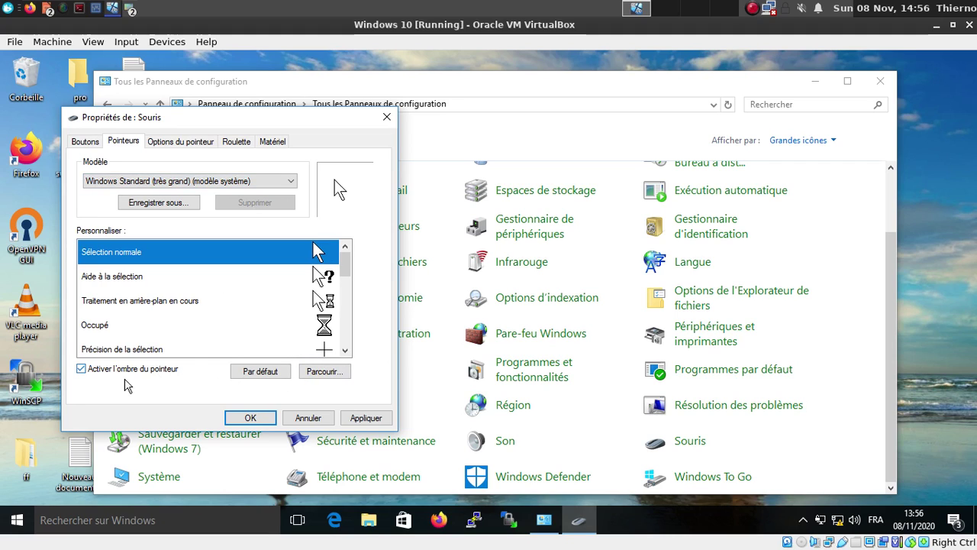
{"action": "left_click", "coordinate": [260, 372]}
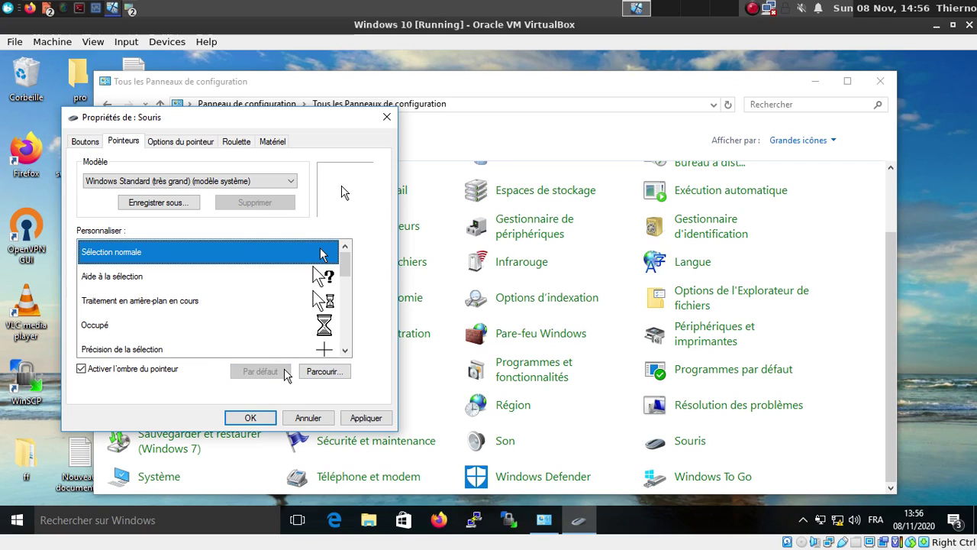
Set the mouse pointer speed to the fastest and switch the pointer trails on and off again
{"action": "left_click", "coordinate": [203, 147]}
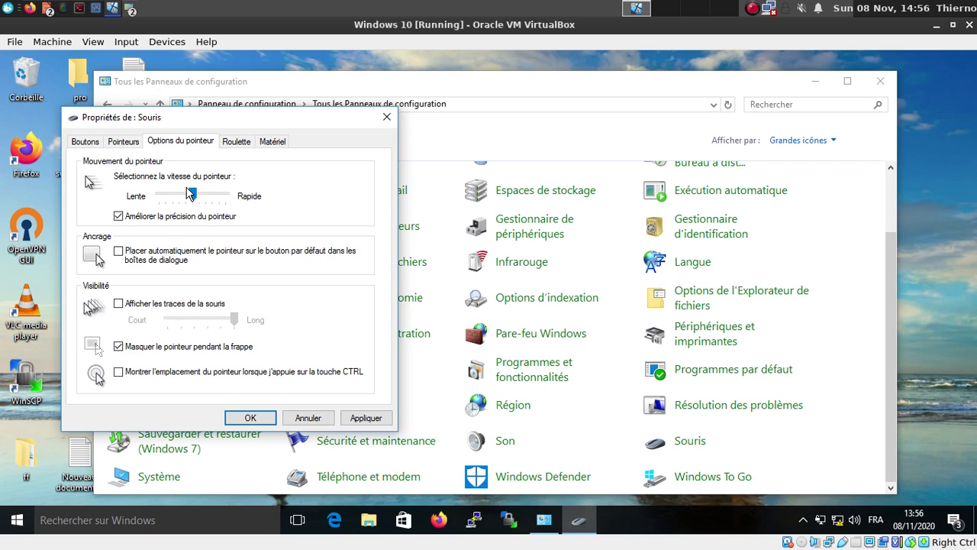
{"action": "left_click_drag", "start_coordinate": [193, 197], "coordinate": [225, 254]}
{"action": "left_click", "coordinate": [118, 304]}
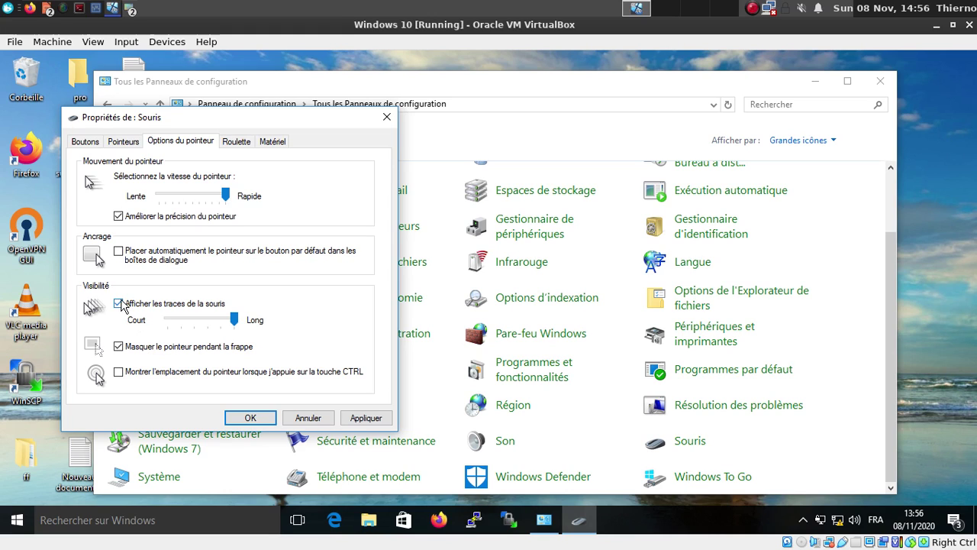
{"action": "left_click", "coordinate": [124, 305]}
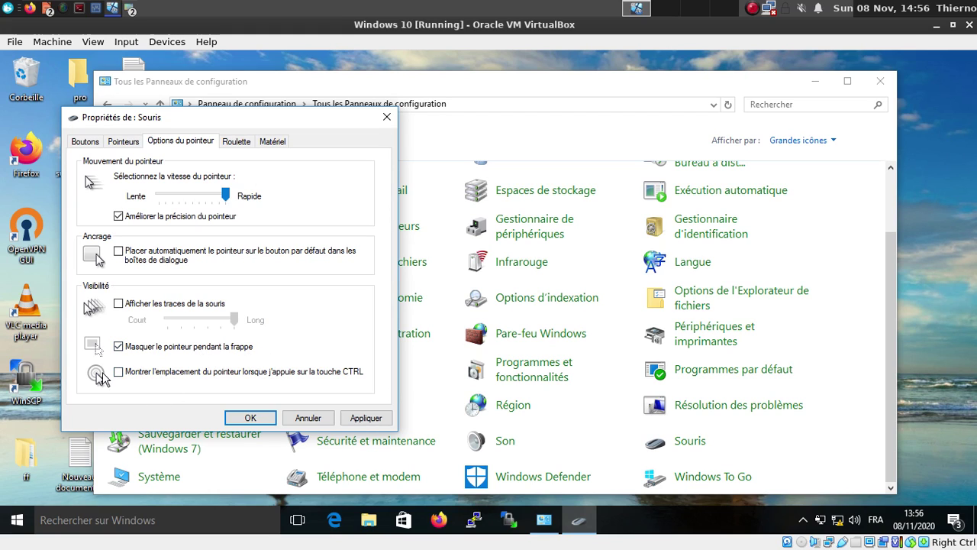
Enable showing the pointer location with the CTRL key and test it several times
{"action": "left_click", "coordinate": [156, 377]}
{"action": "key", "text": "ctrl"}
{"action": "key", "text": "ctrl"}
{"action": "key", "text": "ctrl"}
View the mouse's wheel scrolling and hardware settings, and close the mouse properties without saving
{"action": "left_click", "coordinate": [235, 144]}
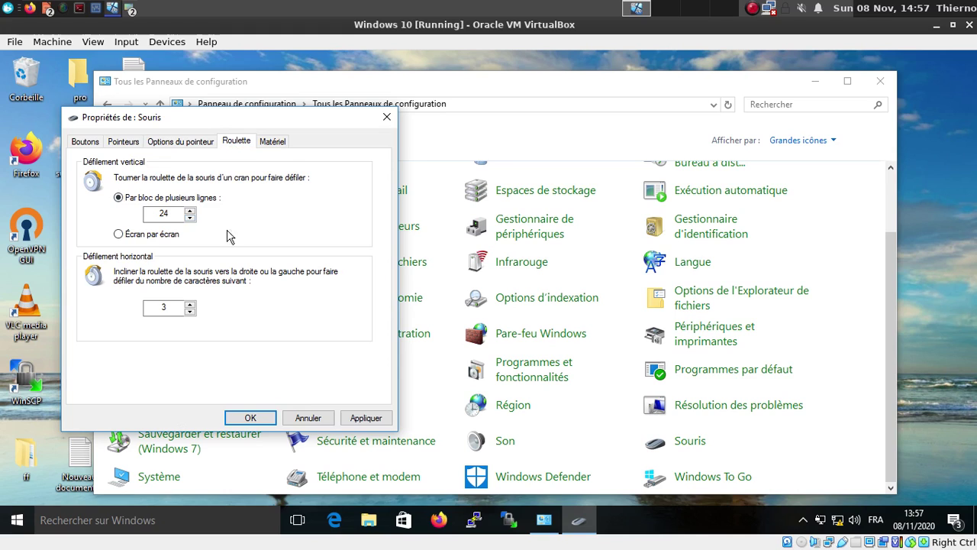
{"action": "left_click", "coordinate": [269, 144]}
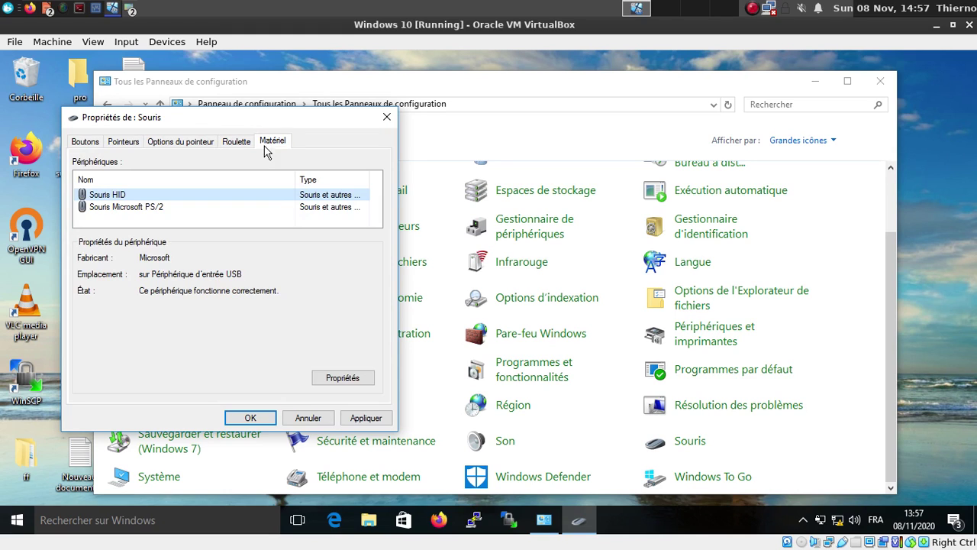
{"action": "left_click", "coordinate": [308, 420]}
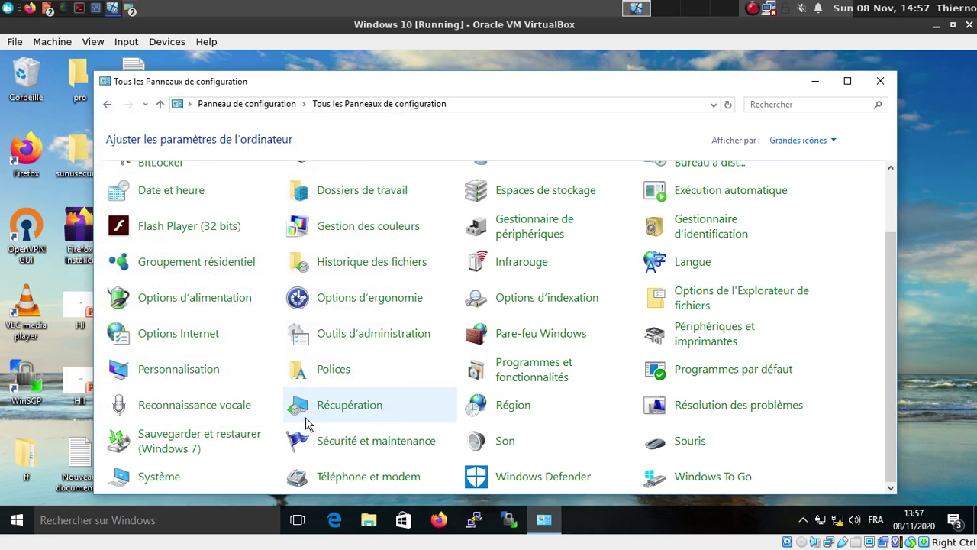
Look at the Configuring Peripherals slide, switch back to the Windows 10 virtual machine and maximize its window
{"action": "mouse_move", "coordinate": [507, 544]}
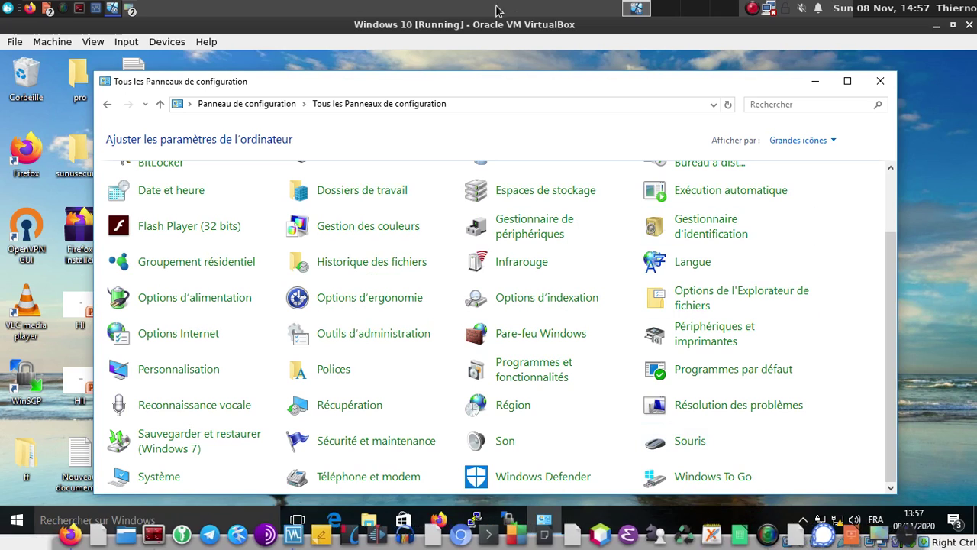
{"action": "left_click_drag", "start_coordinate": [478, 24], "coordinate": [477, 105]}
{"action": "key", "text": "alt+Tab"}
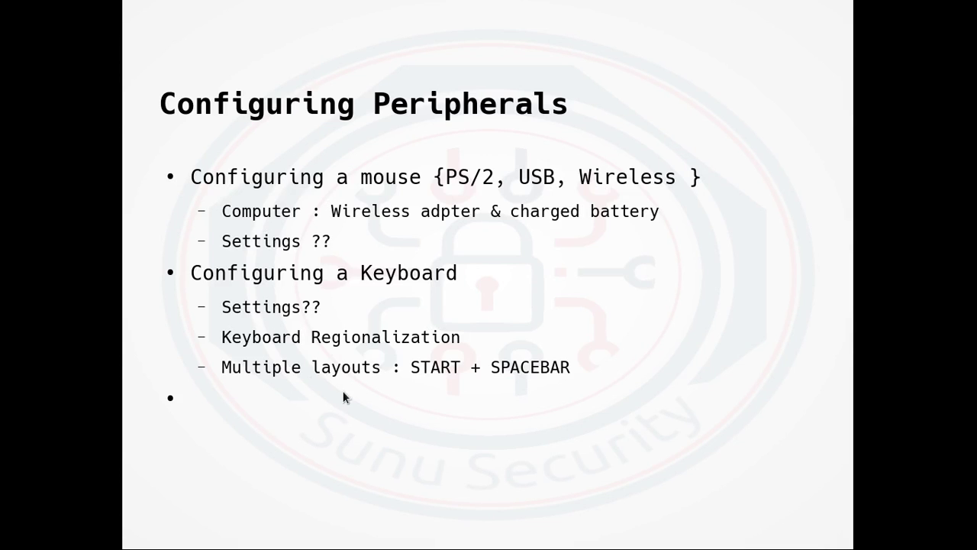
{"action": "key", "text": "alt+Tab"}
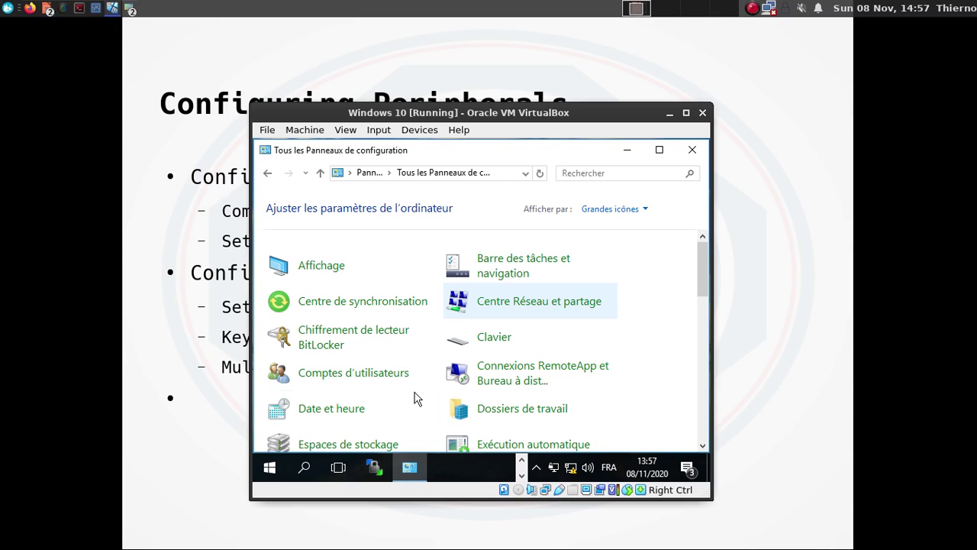
{"action": "double_click", "coordinate": [599, 116]}
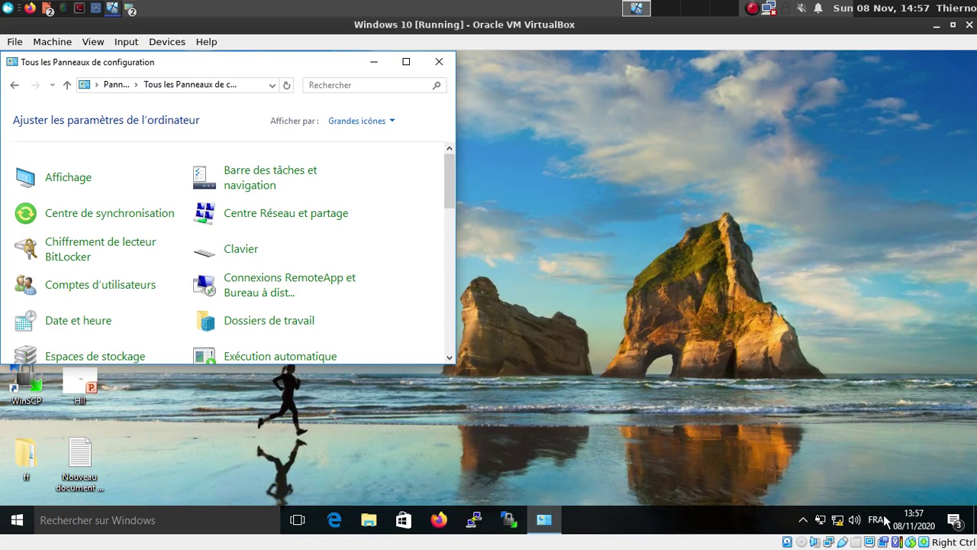
Switch the input language to Anglais (États-Unis) with Clavier Français and test it by entering "a" in the Control Panel search
{"action": "left_click", "coordinate": [876, 519]}
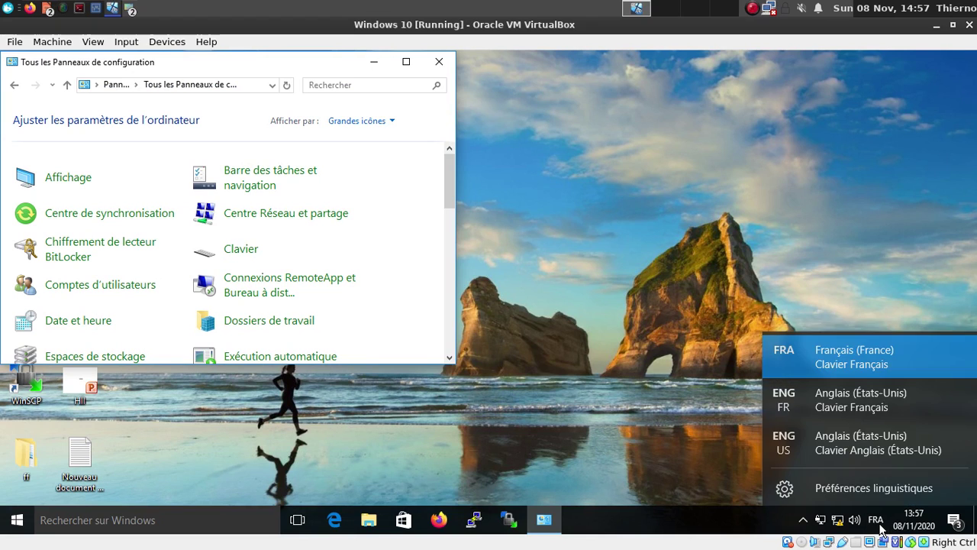
{"action": "left_click", "coordinate": [819, 400]}
{"action": "left_click_drag", "start_coordinate": [321, 69], "coordinate": [520, 143]}
{"action": "left_click", "coordinate": [519, 154]}
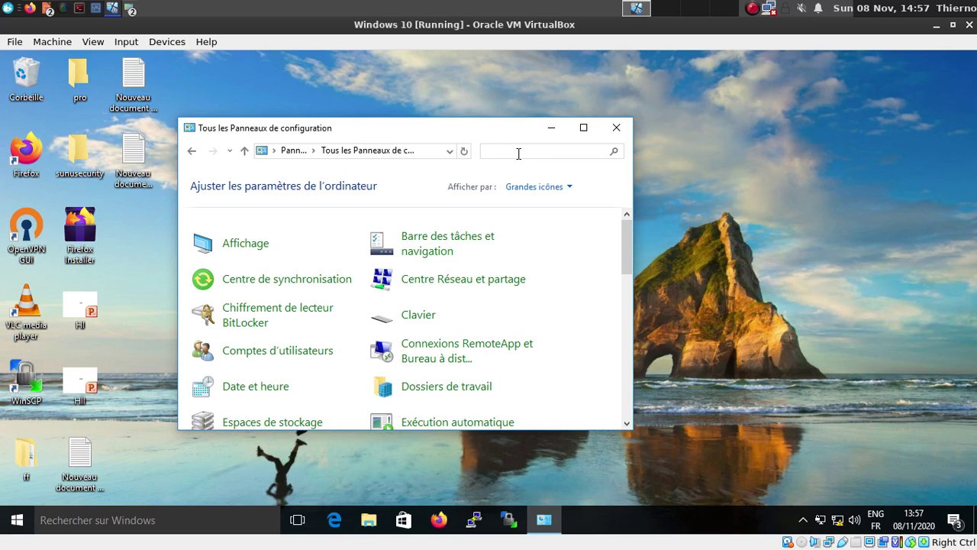
{"action": "type", "text": "a"}
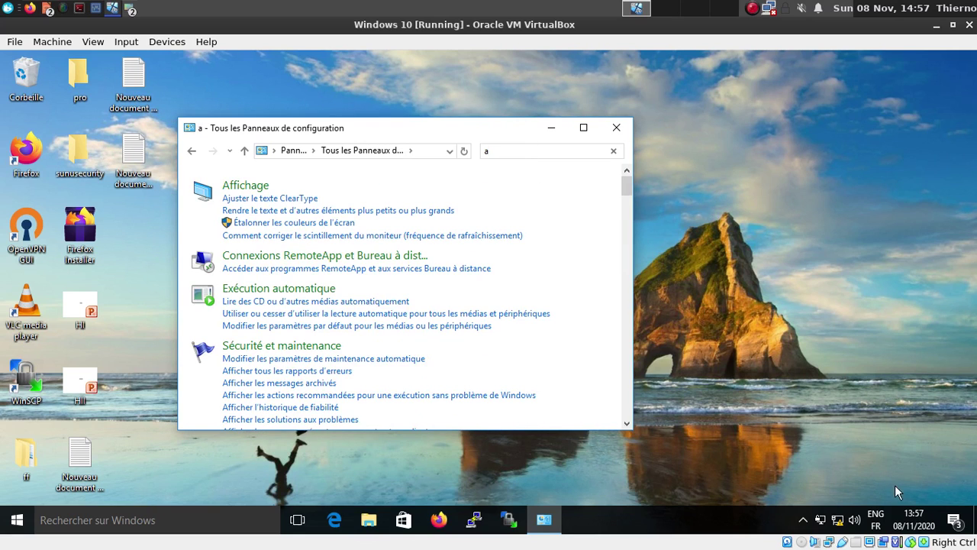
Switch the input language to Français (France) and extend the Control Panel search text to "aaa"
{"action": "left_click", "coordinate": [876, 520]}
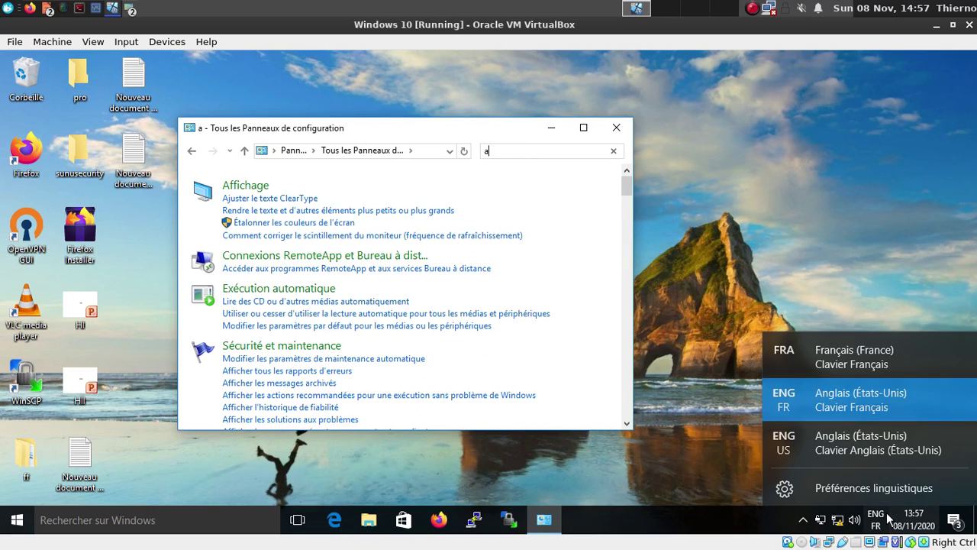
{"action": "left_click", "coordinate": [854, 352]}
{"action": "type", "text": "aa"}
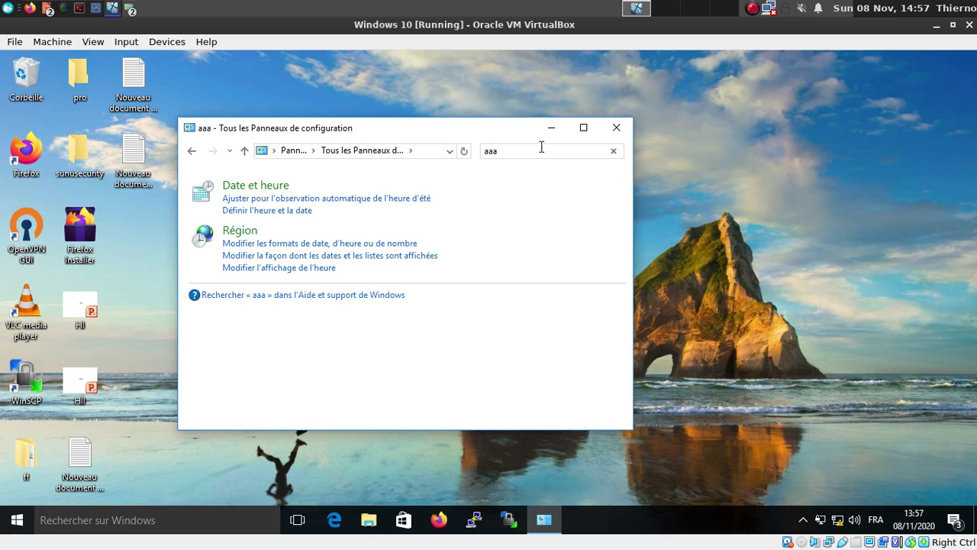
Add "q" to the Control Panel search text and switch the input language to Anglais (États-Unis) with Clavier Anglais (États-Unis)
{"action": "type", "text": "q"}
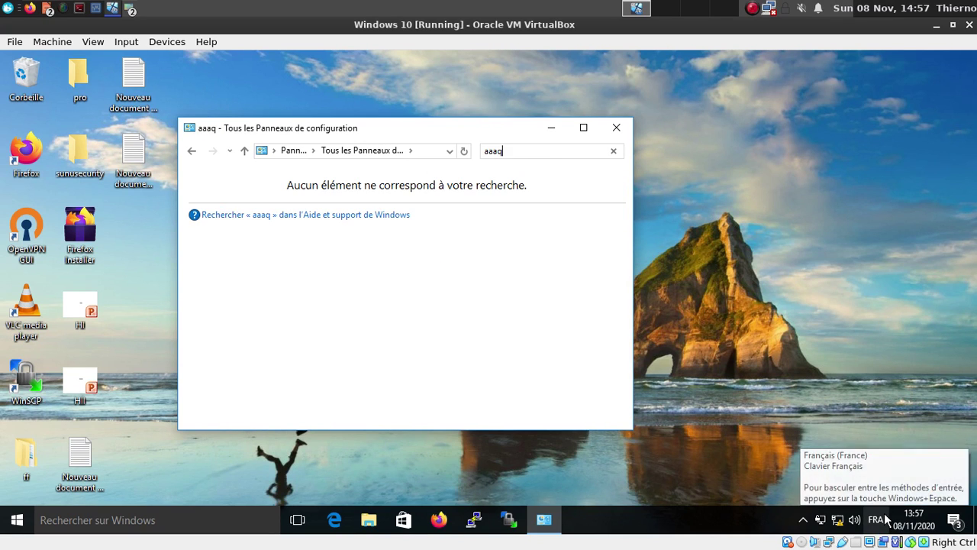
{"action": "left_click", "coordinate": [884, 519]}
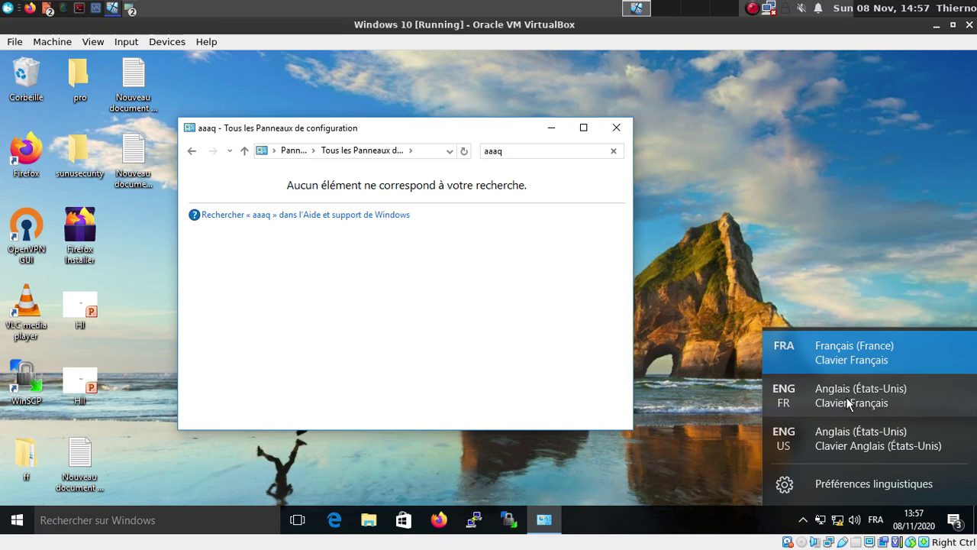
{"action": "left_click", "coordinate": [817, 456]}
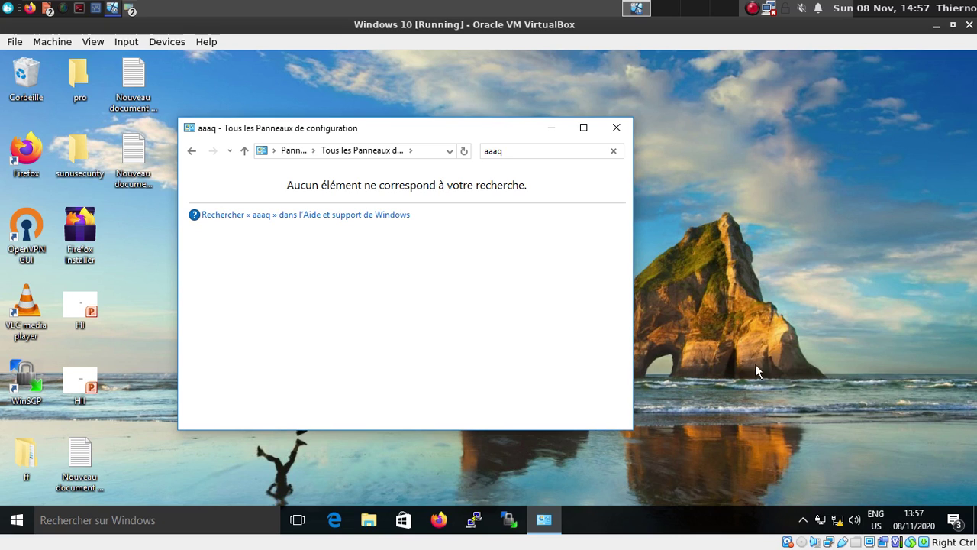
{"action": "left_click", "coordinate": [875, 520]}
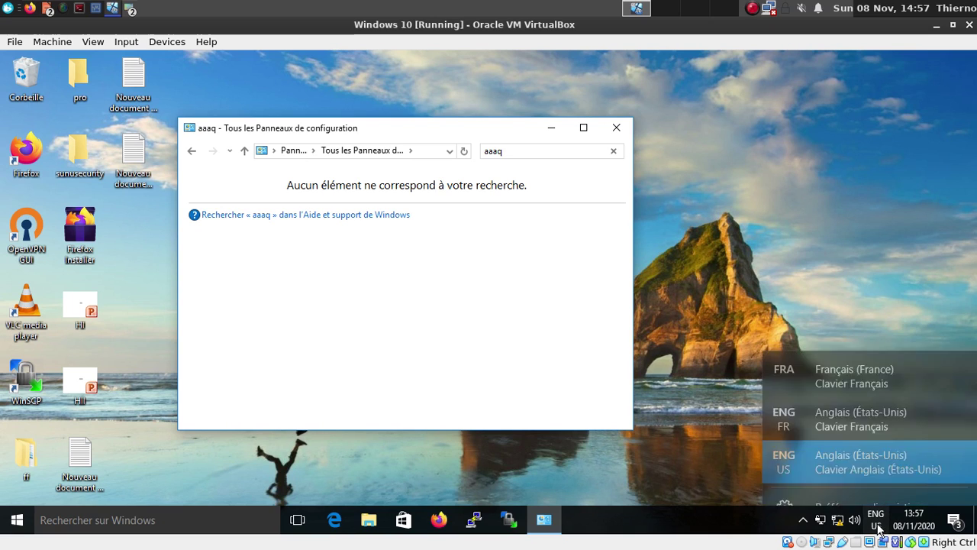
{"action": "left_click", "coordinate": [558, 283]}
Clear the Control Panel search text to restore the full list of panels
{"action": "key", "text": "BackSpace"}
{"action": "key", "text": "BackSpace"}
{"action": "key", "text": "BackSpace"}
{"action": "key", "text": "BackSpace"}
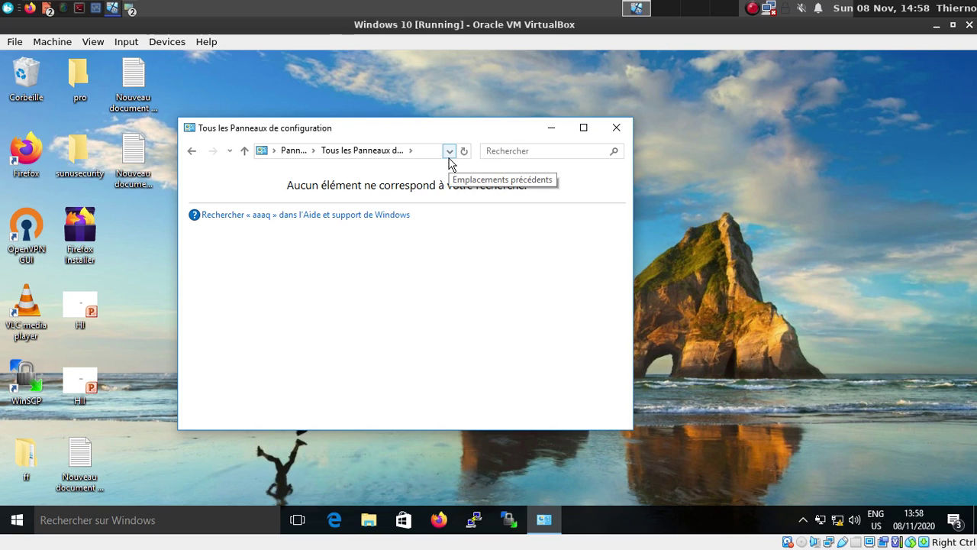
{"action": "left_click", "coordinate": [535, 150]}
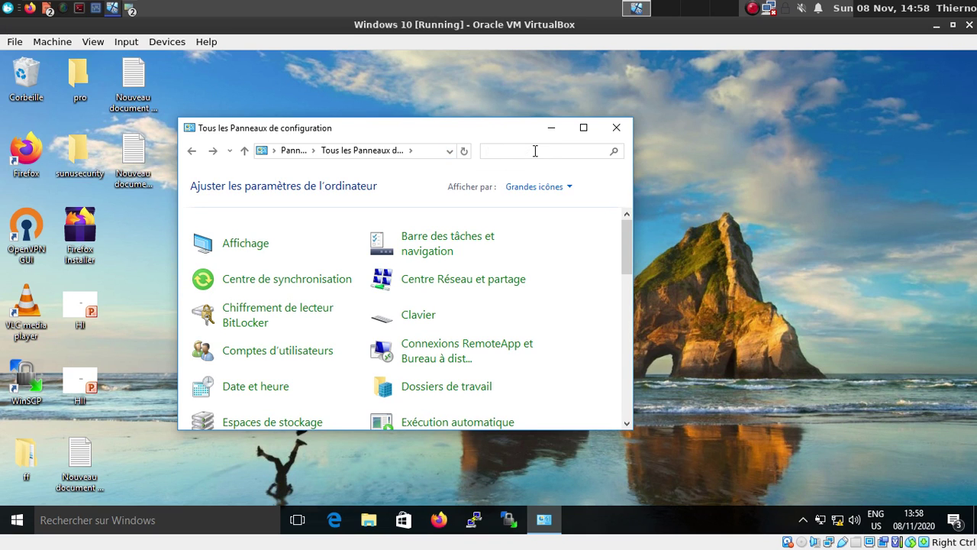
Open the language preferences from the input language list and display the Langues settings
{"action": "left_click", "coordinate": [877, 517]}
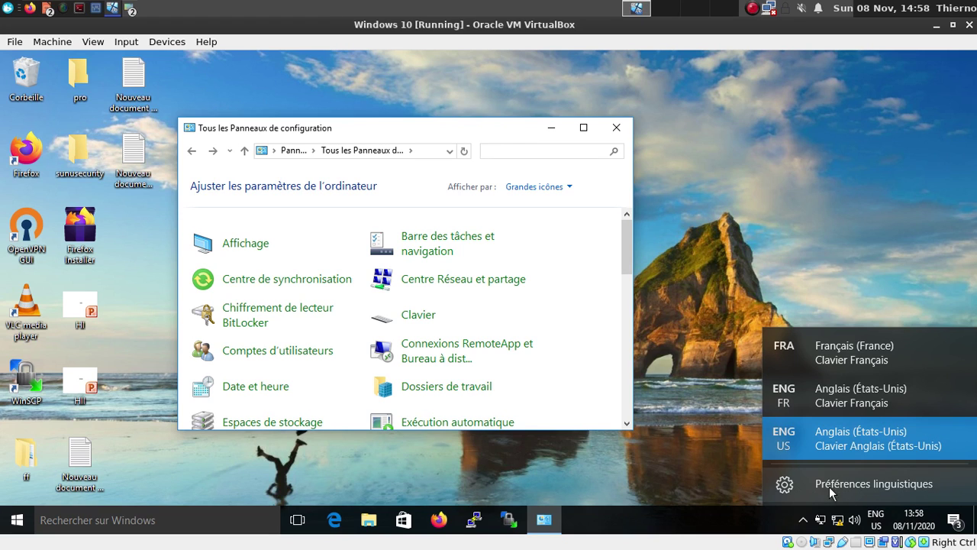
{"action": "left_click", "coordinate": [857, 475]}
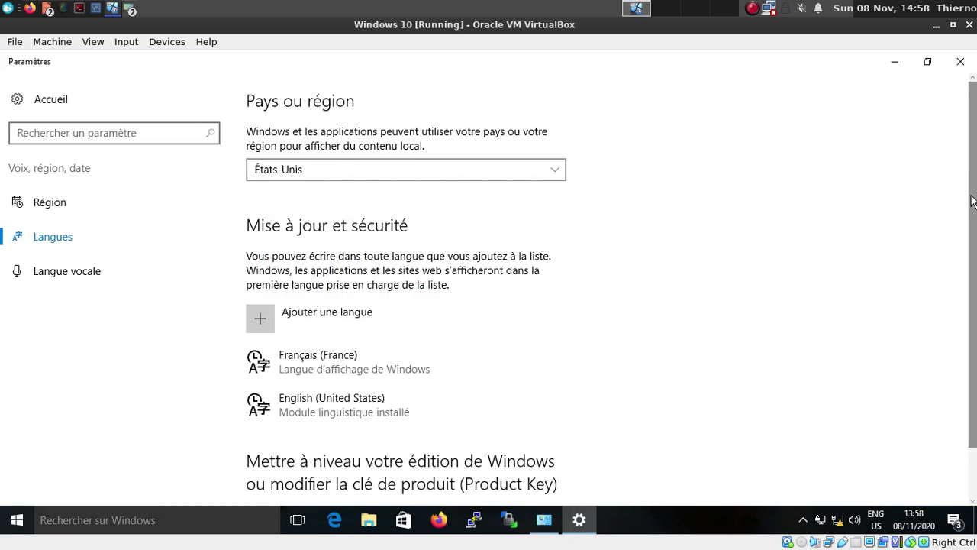
{"action": "scroll", "coordinate": [972, 200], "scroll_direction": "down", "scroll_amount": 1}
{"action": "left_click", "coordinate": [111, 211]}
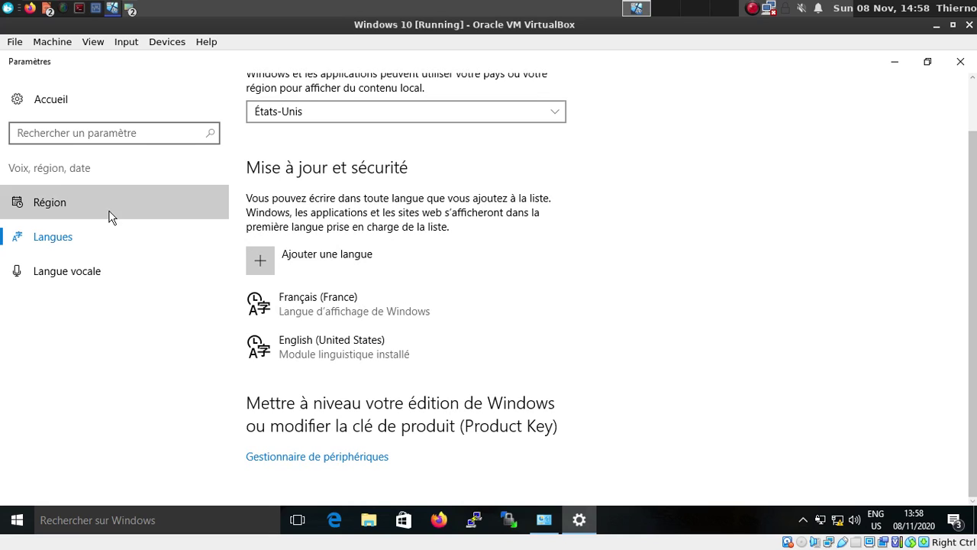
{"action": "left_click", "coordinate": [69, 238]}
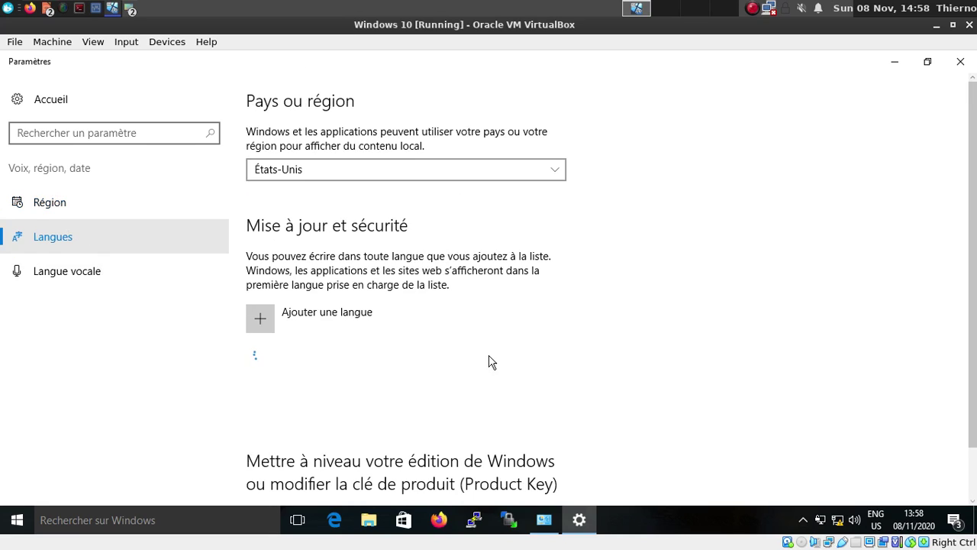
{"action": "scroll", "coordinate": [976, 320], "scroll_direction": "down", "scroll_amount": 1}
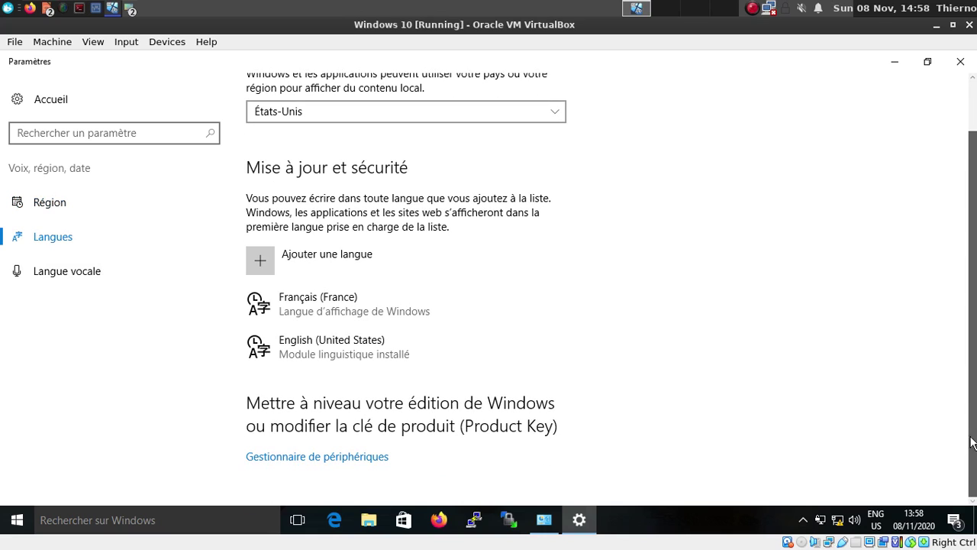
Add Arabe (Maroc) to the Windows languages and check the list of available input languages
{"action": "left_click", "coordinate": [339, 255]}
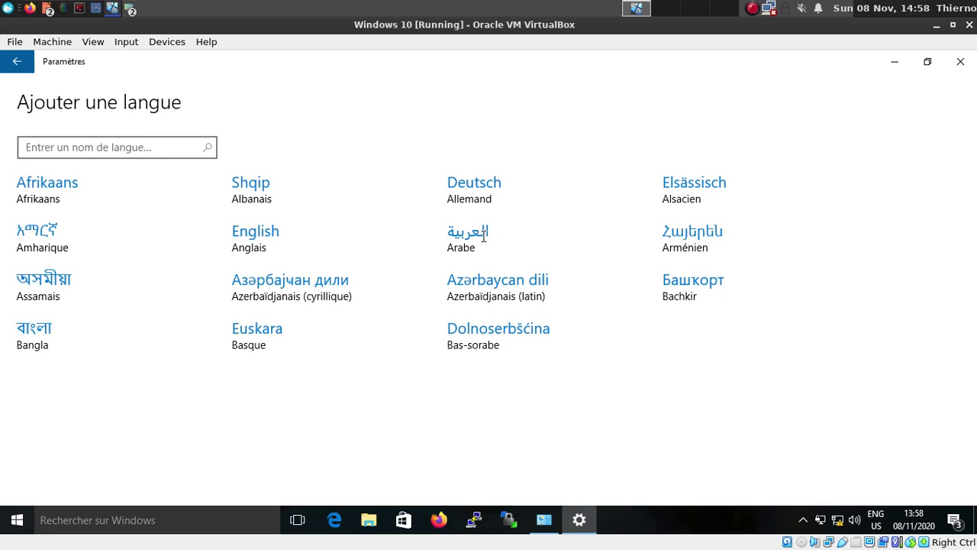
{"action": "left_click", "coordinate": [459, 243]}
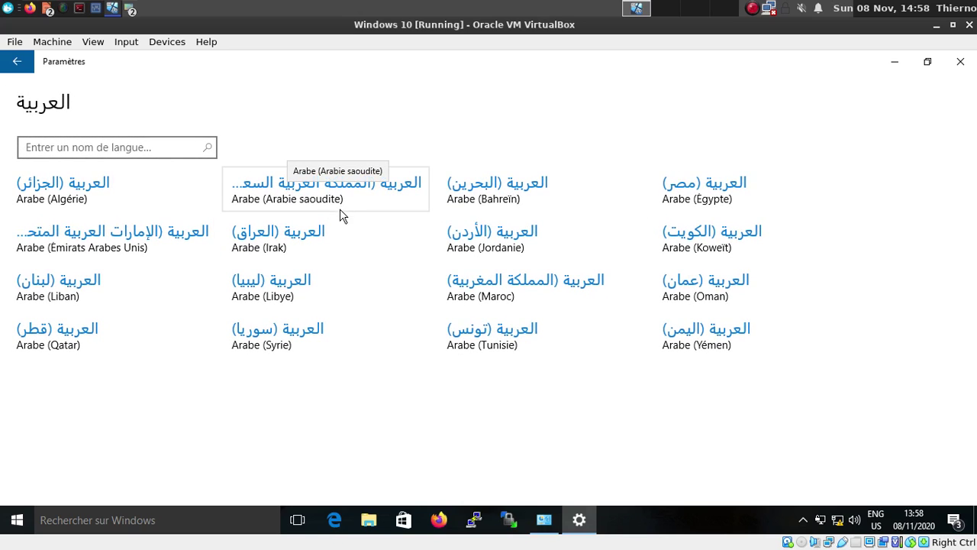
{"action": "left_click", "coordinate": [502, 302]}
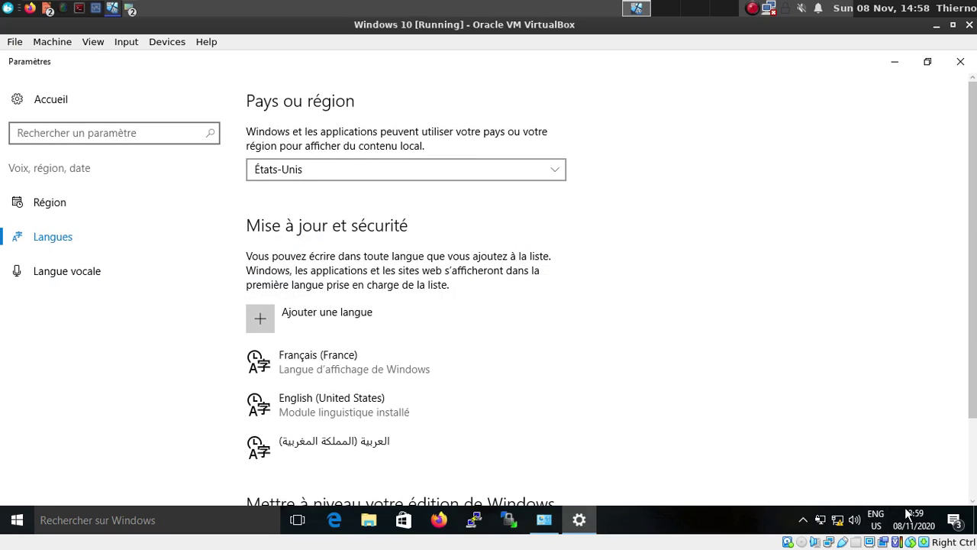
{"action": "left_click", "coordinate": [876, 519]}
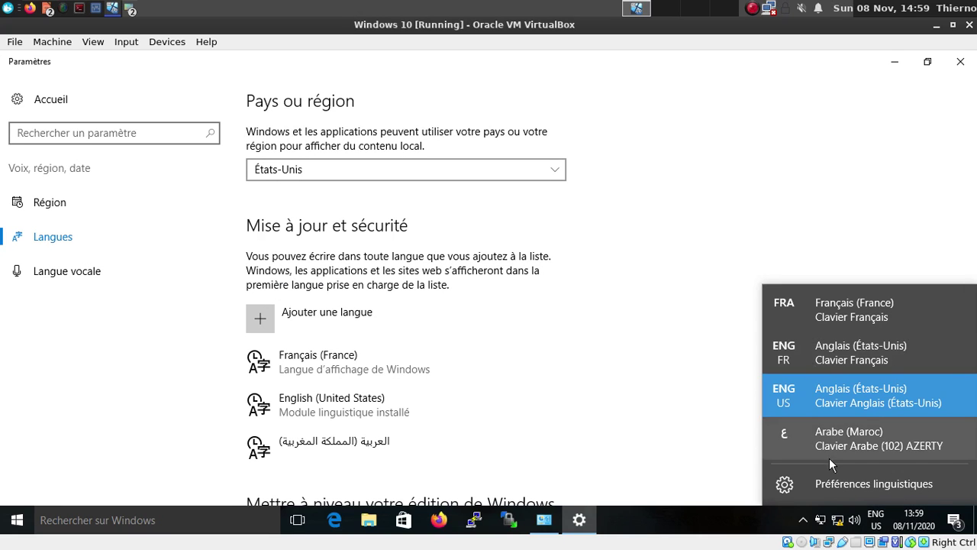
{"action": "left_click", "coordinate": [638, 491]}
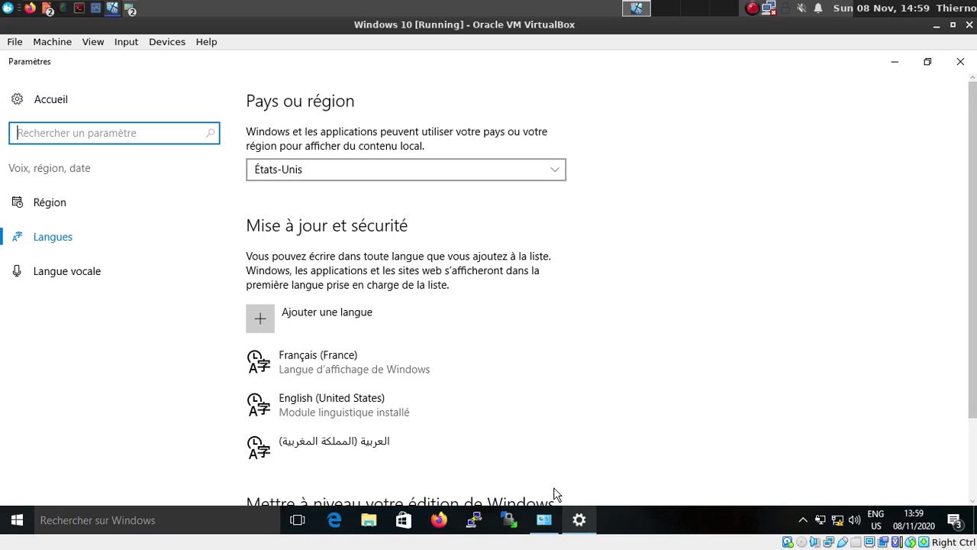
Minimize the settings window and cycle through the input languages, ending on Français (France)
{"action": "left_click", "coordinate": [580, 520]}
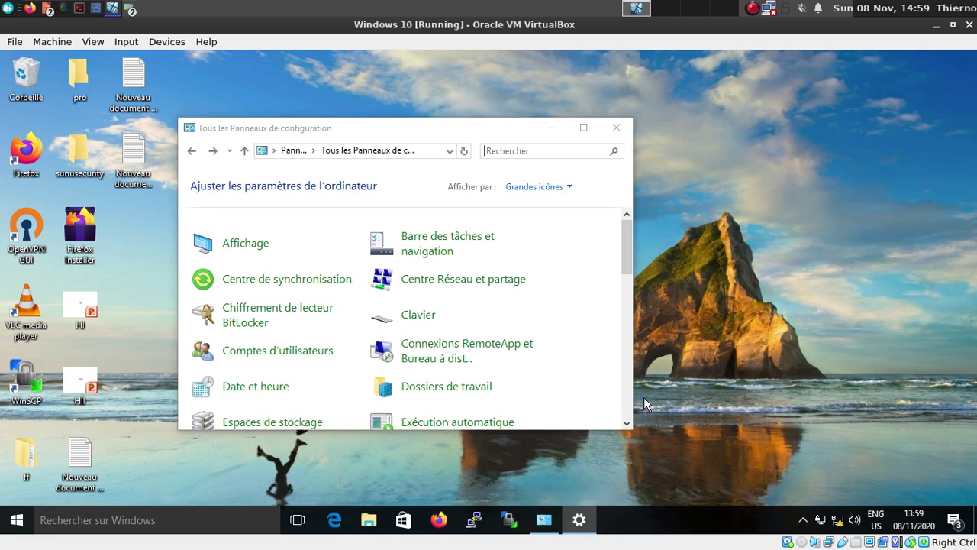
{"action": "key", "text": "super+space"}
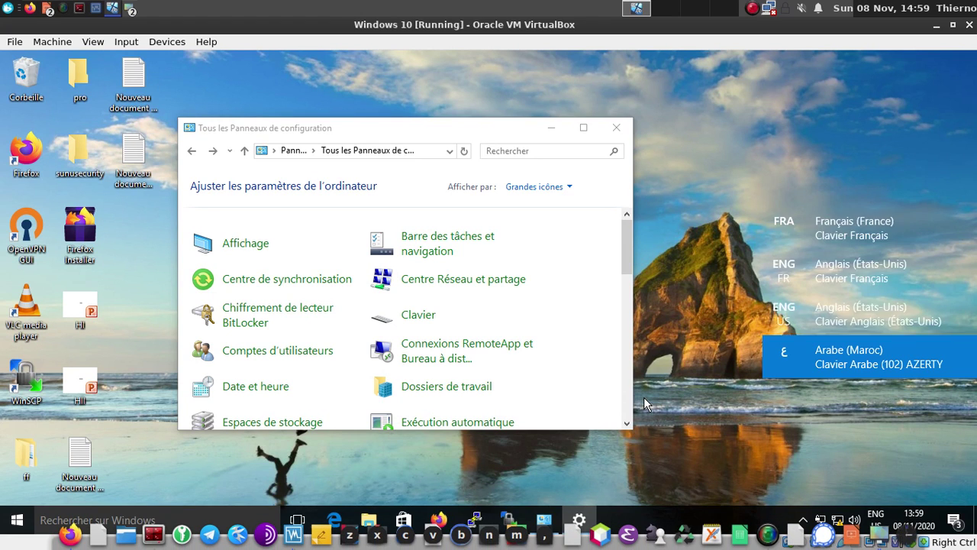
{"action": "key", "text": "super+space"}
{"action": "key", "text": "super+space"}
{"action": "key", "text": "super+space"}
{"action": "key", "text": "super+space"}
{"action": "key", "text": "super+space"}
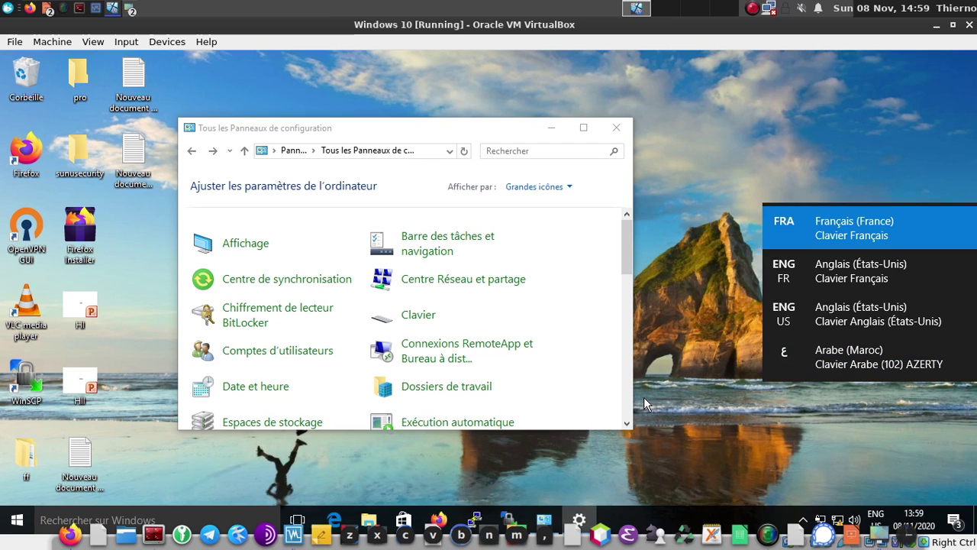
{"action": "key", "text": "super+space"}
{"action": "key", "text": "super+space"}
{"action": "key", "text": "super+space"}
{"action": "key", "text": "super+space"}
{"action": "key", "text": "super+space"}
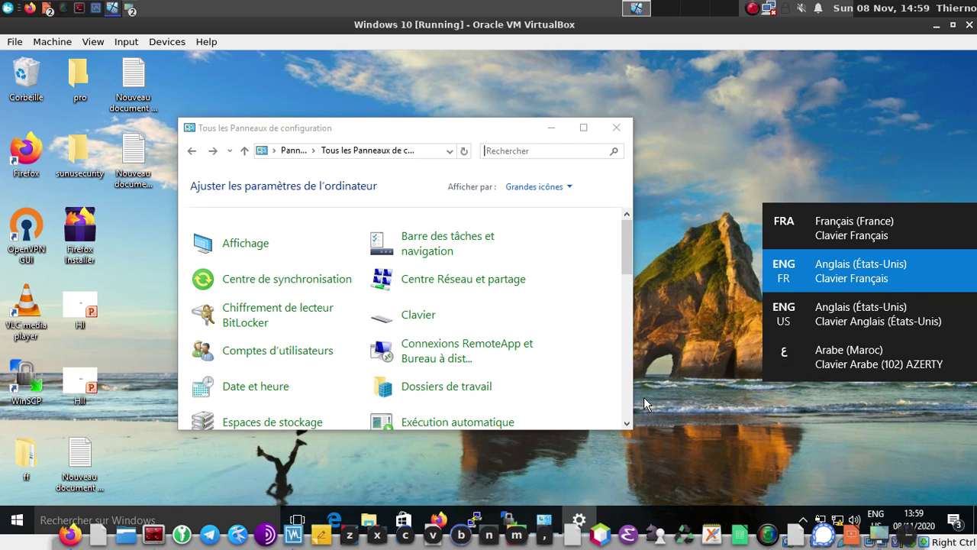
{"action": "key", "text": "super+space"}
{"action": "key", "text": "super+space"}
{"action": "key", "text": "super+space"}
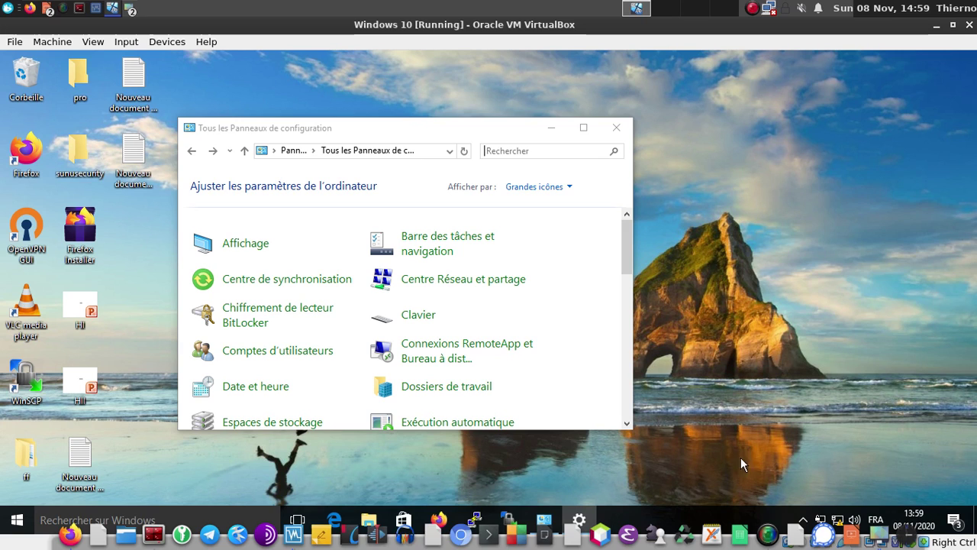
Restore the language settings and view the actions offered for Français (France), English (United States) and the Moroccan Arabic entry
{"action": "left_click", "coordinate": [581, 520]}
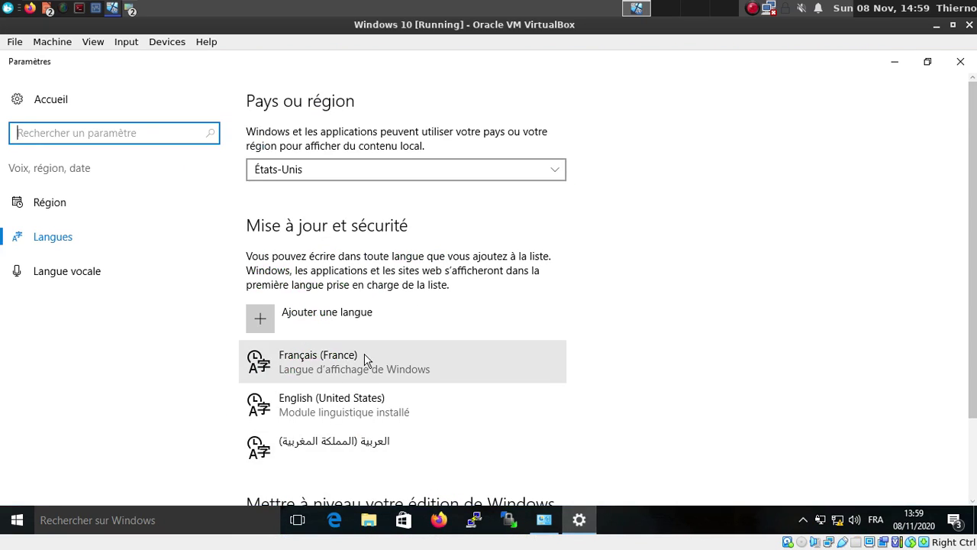
{"action": "left_click", "coordinate": [478, 384]}
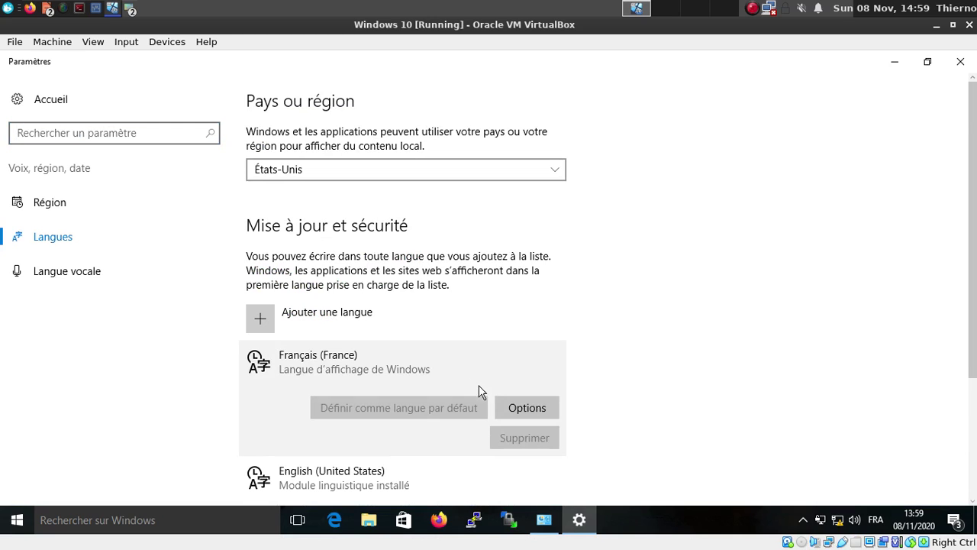
{"action": "scroll", "coordinate": [568, 355], "scroll_direction": "down", "scroll_amount": 2}
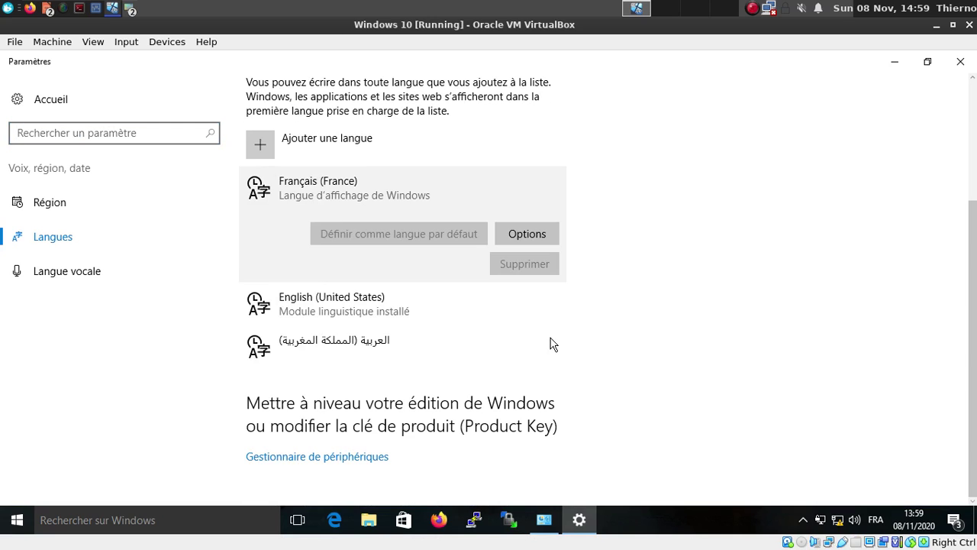
{"action": "left_click", "coordinate": [476, 302]}
{"action": "left_click", "coordinate": [452, 336]}
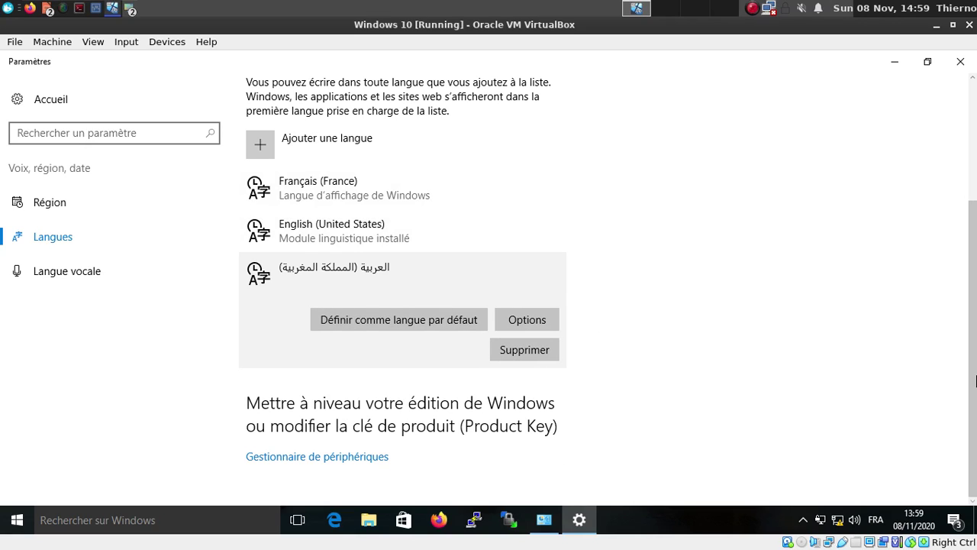
{"action": "scroll", "coordinate": [727, 529], "scroll_direction": "up", "scroll_amount": 1}
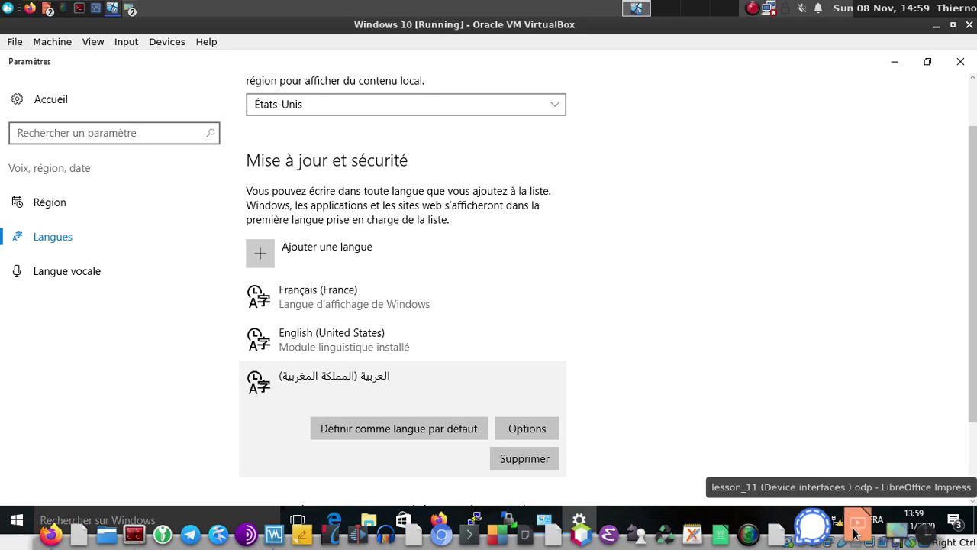
Restore the maximized Windows 10 virtual machine window to its smaller size over the lesson slide
{"action": "left_click_drag", "start_coordinate": [472, 24], "coordinate": [478, 79]}
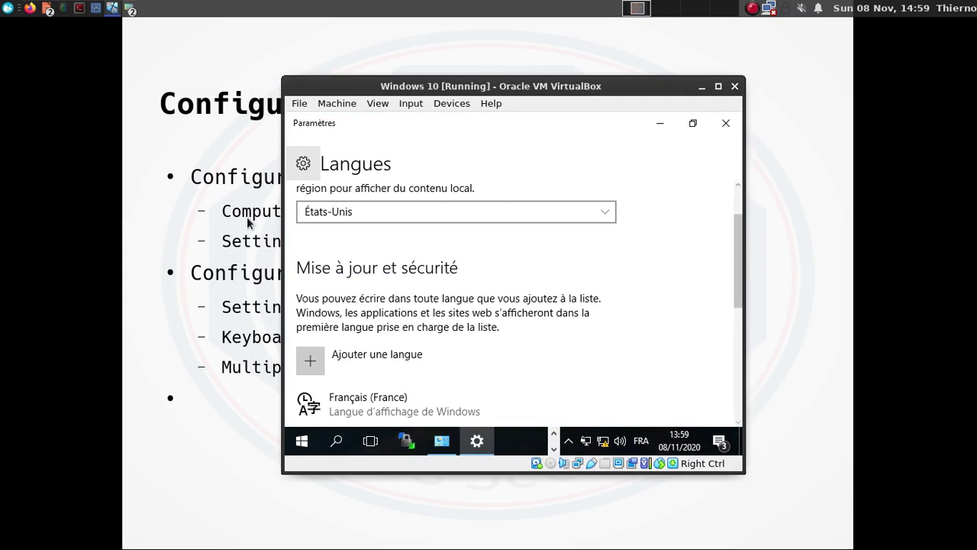